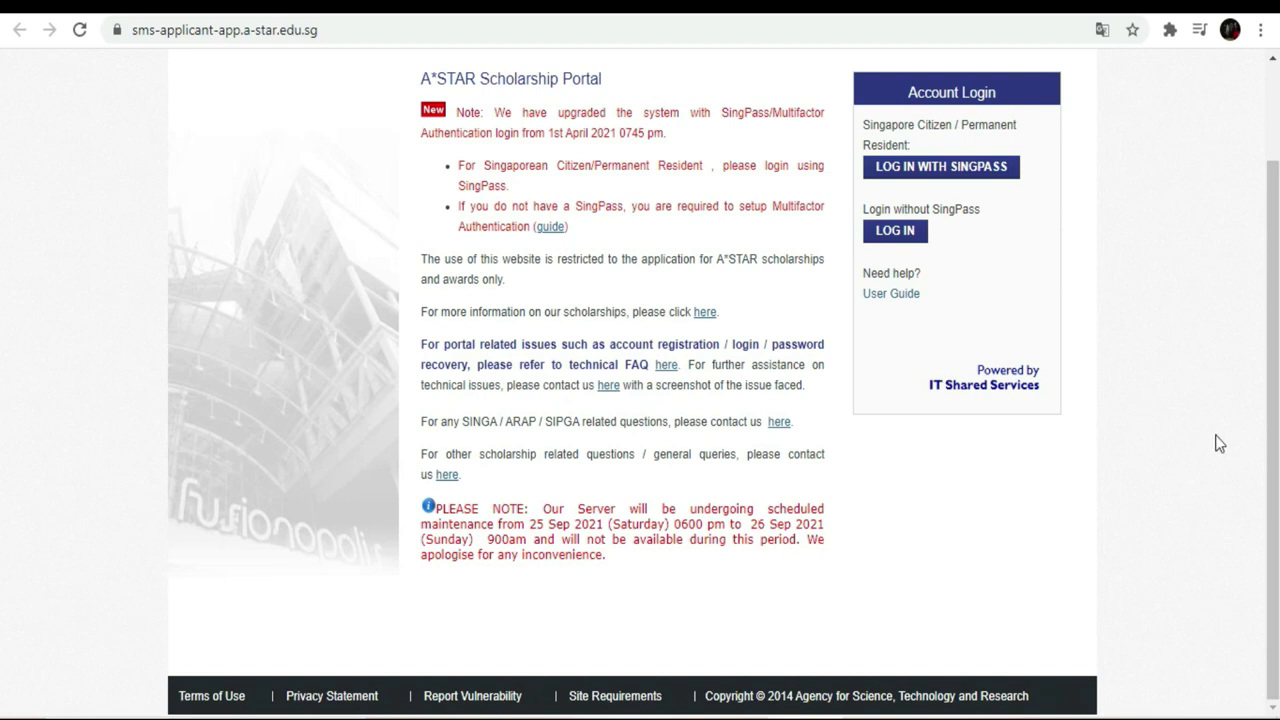
- Scroll back to the top of the portal page to reach the 'Login without SingPass' panel
{"action": "left_click_drag", "start_coordinate": [1271, 445], "coordinate": [1272, 395]}
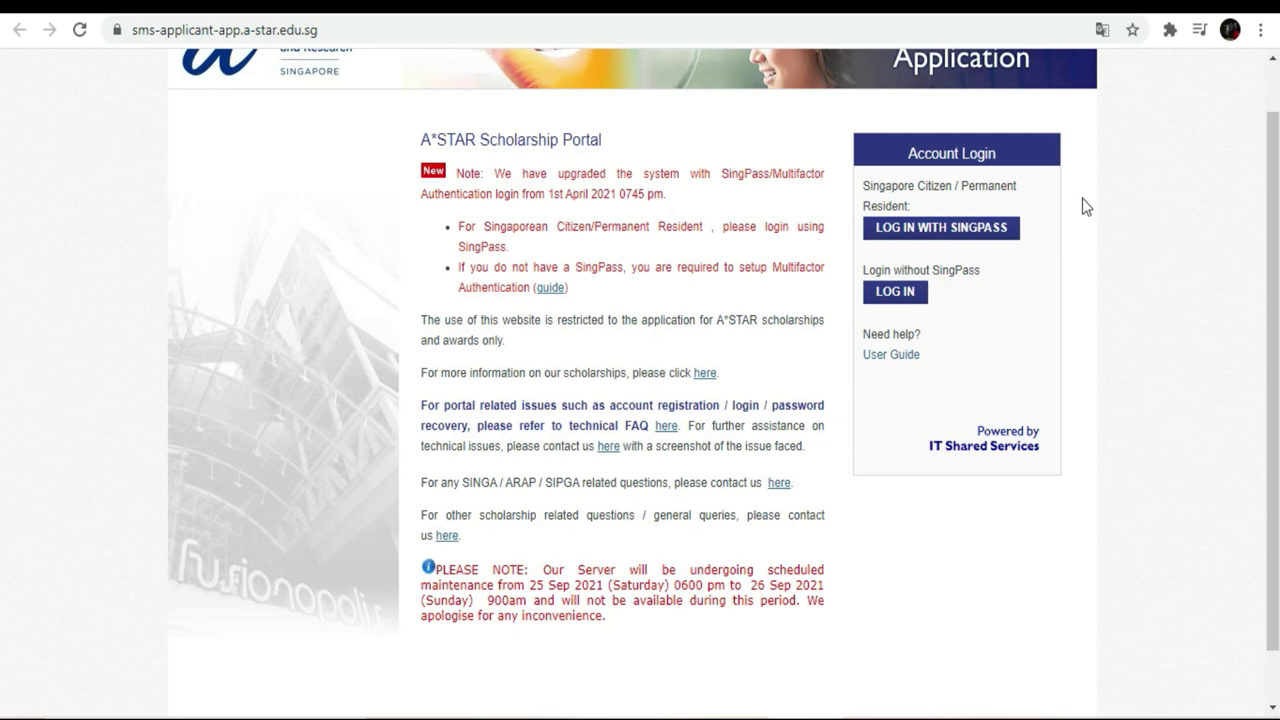
{"action": "scroll", "coordinate": [1272, 147], "scroll_direction": "up", "scroll_amount": 1}
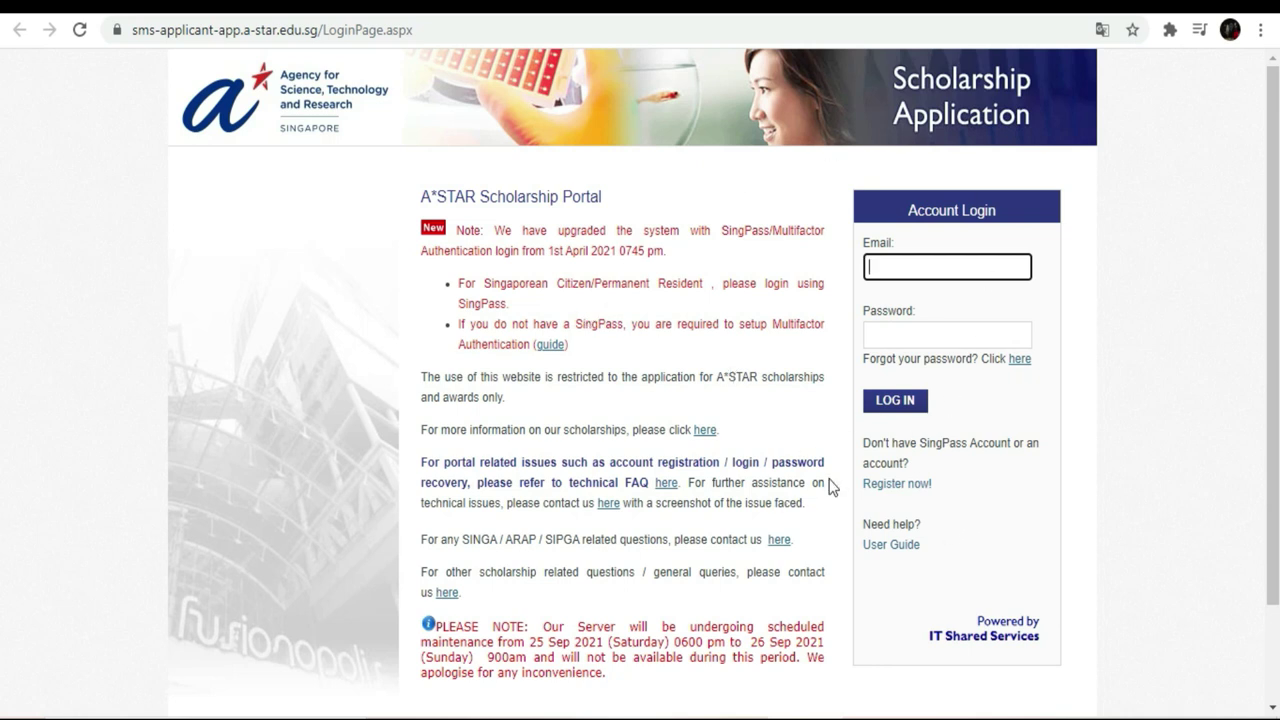
- Open the Register New Account form and scroll through its fields
{"action": "left_click", "coordinate": [891, 490]}
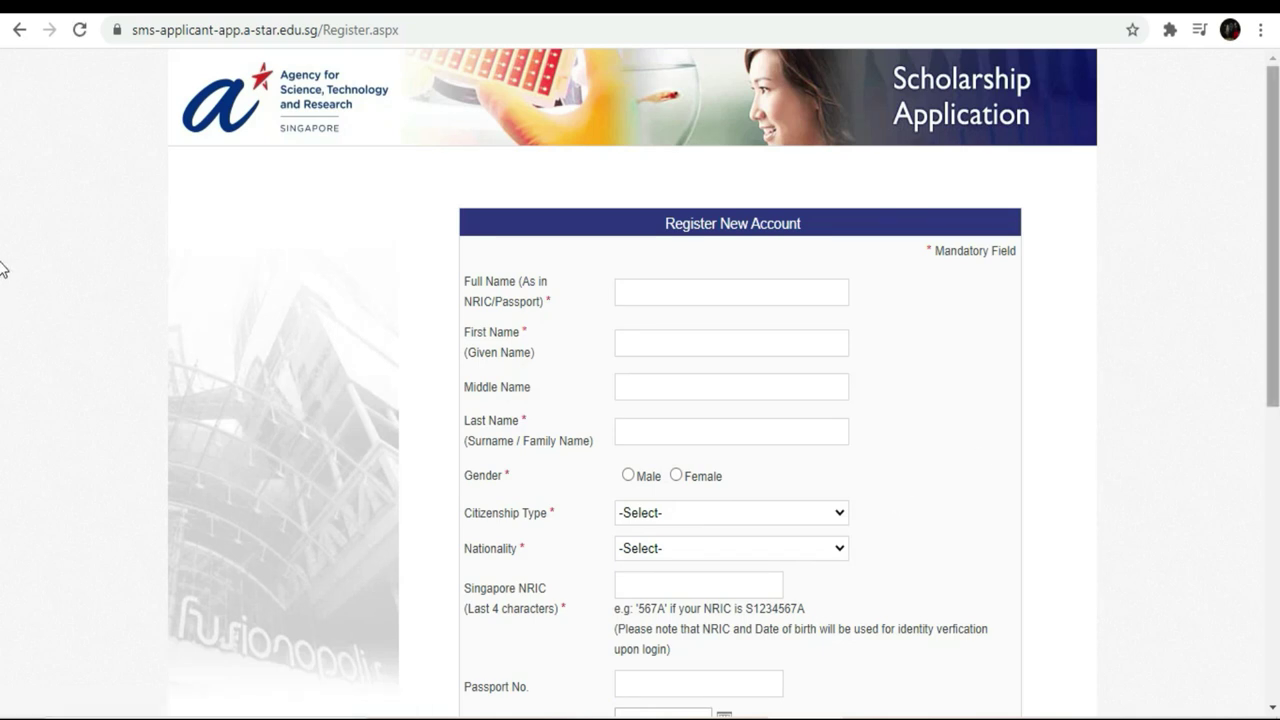
{"action": "scroll", "coordinate": [3, 400], "scroll_direction": "down", "scroll_amount": 4}
{"action": "scroll", "coordinate": [3, 418], "scroll_direction": "up", "scroll_amount": 2}
{"action": "scroll", "coordinate": [3, 300], "scroll_direction": "down", "scroll_amount": 5}
{"action": "scroll", "coordinate": [3, 480], "scroll_direction": "up", "scroll_amount": 5}
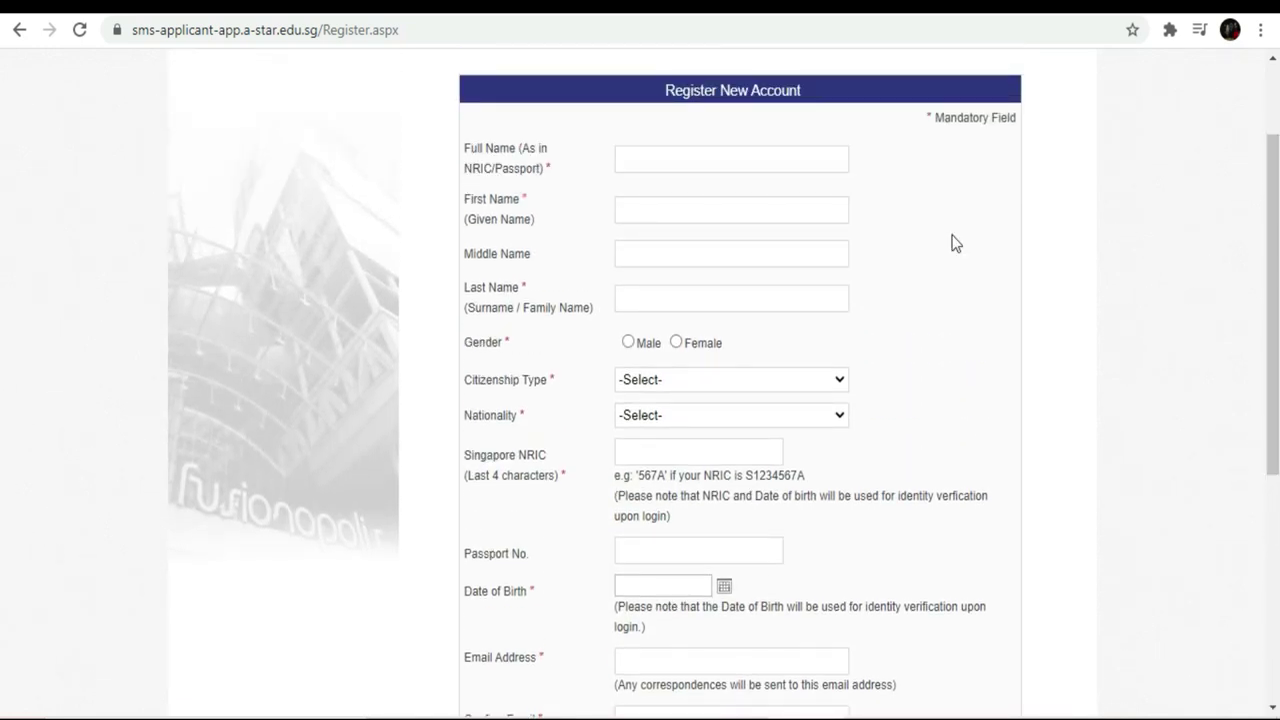
- Select the Full Name field and dismiss the saved name suggestions
{"action": "left_click", "coordinate": [657, 157]}
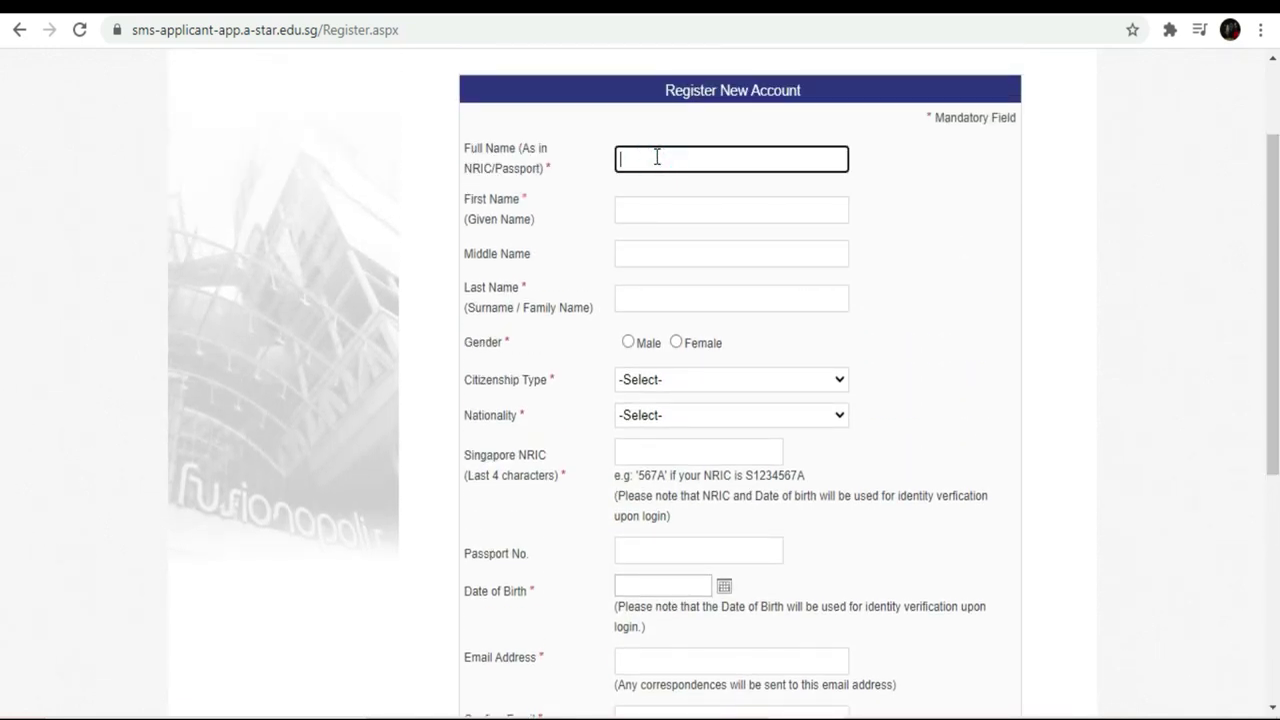
{"action": "left_click", "coordinate": [657, 157]}
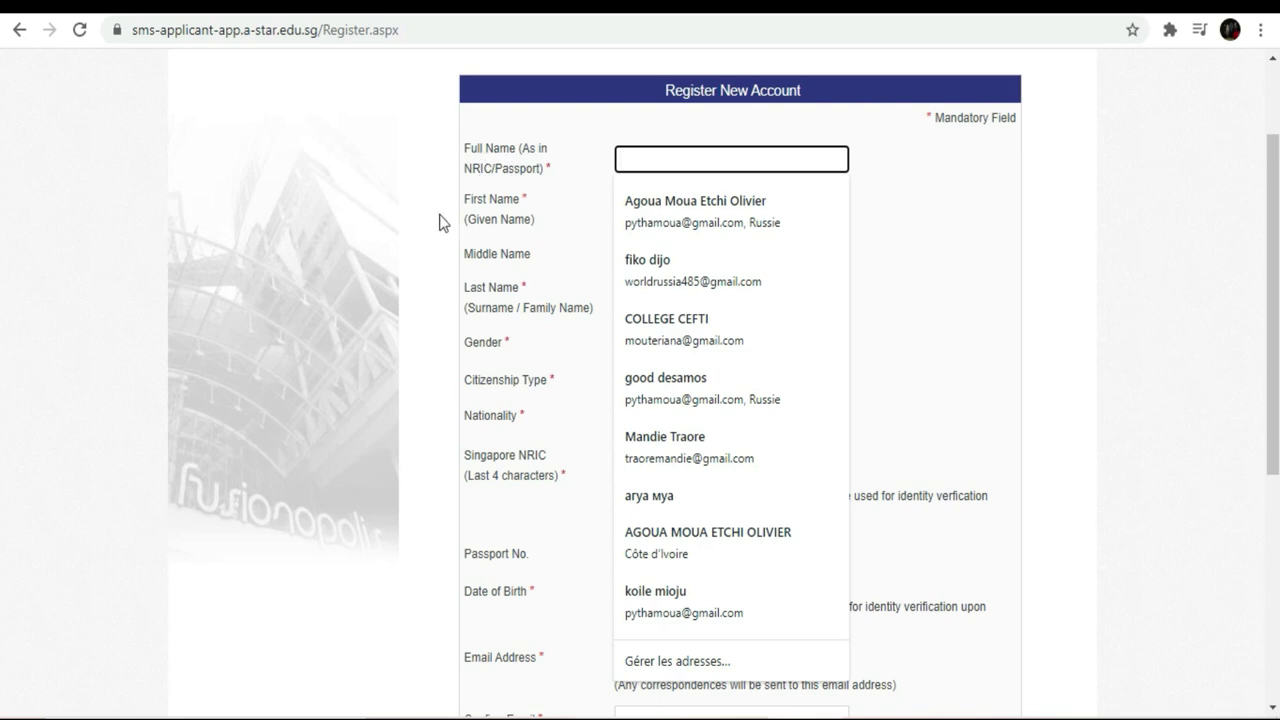
{"action": "left_click", "coordinate": [1063, 181]}
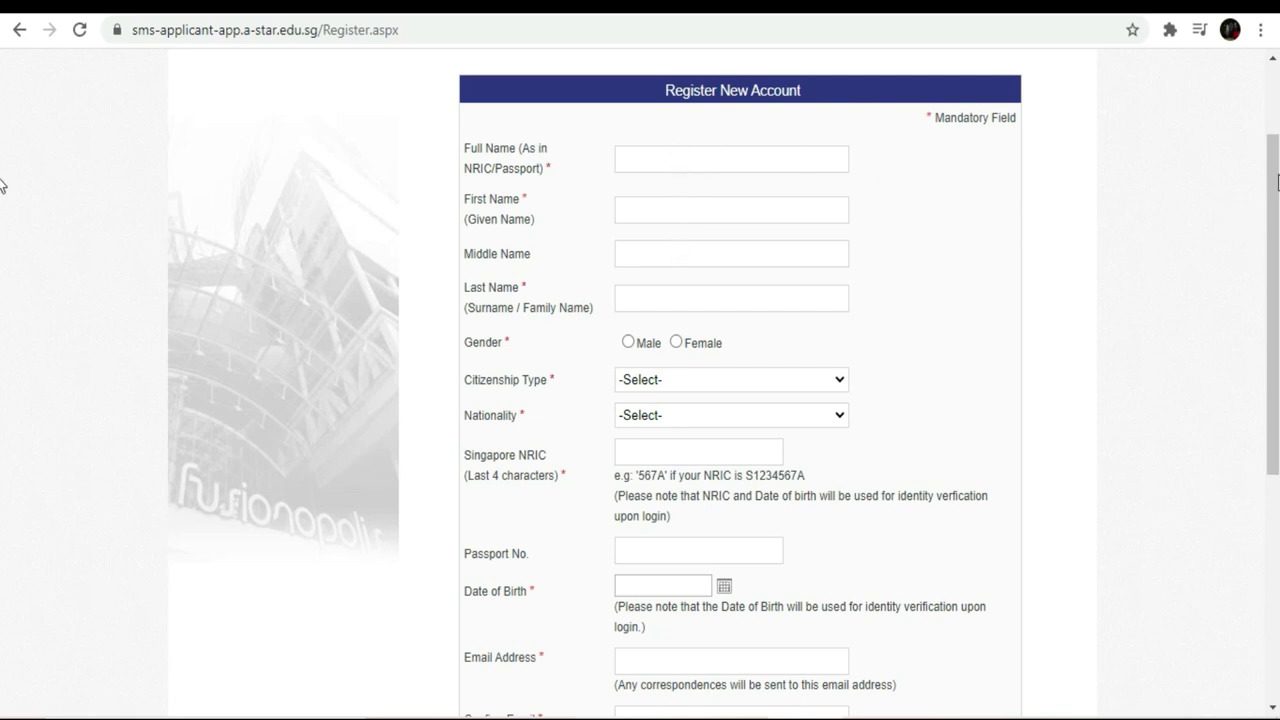
{"action": "scroll", "coordinate": [4, 160], "scroll_direction": "down", "scroll_amount": 4}
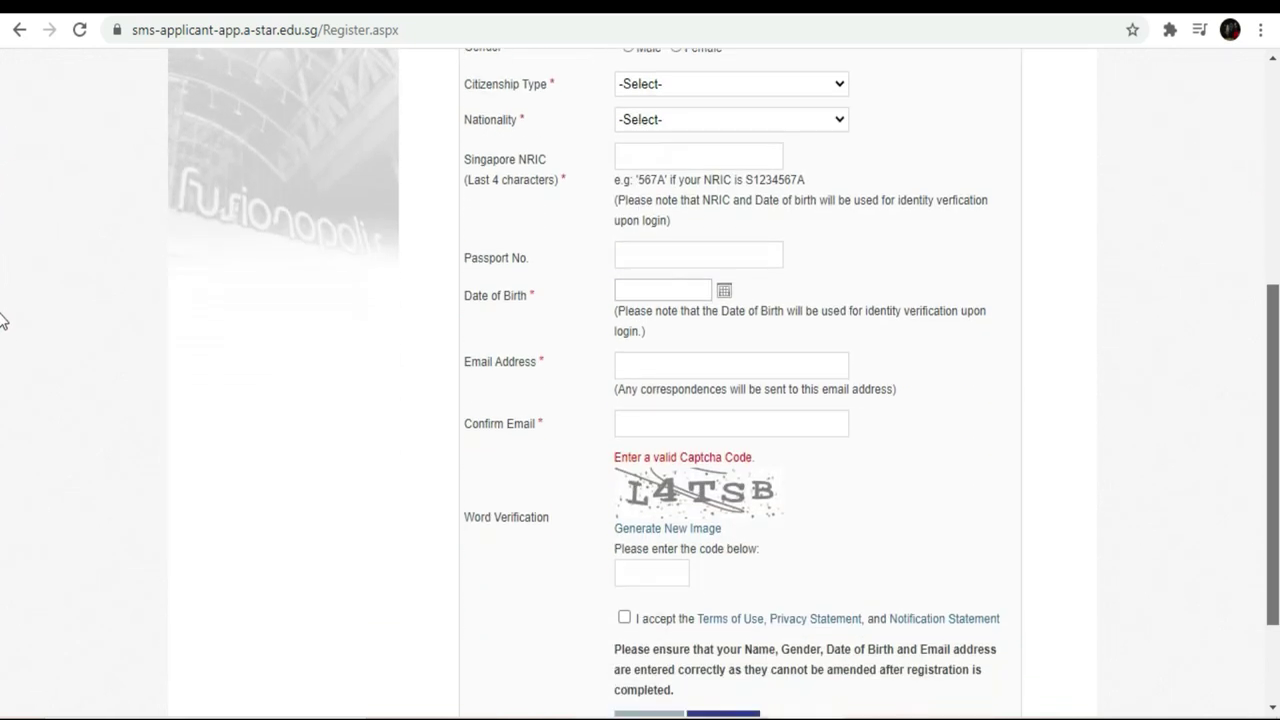
{"action": "scroll", "coordinate": [2, 400], "scroll_direction": "down", "scroll_amount": 1}
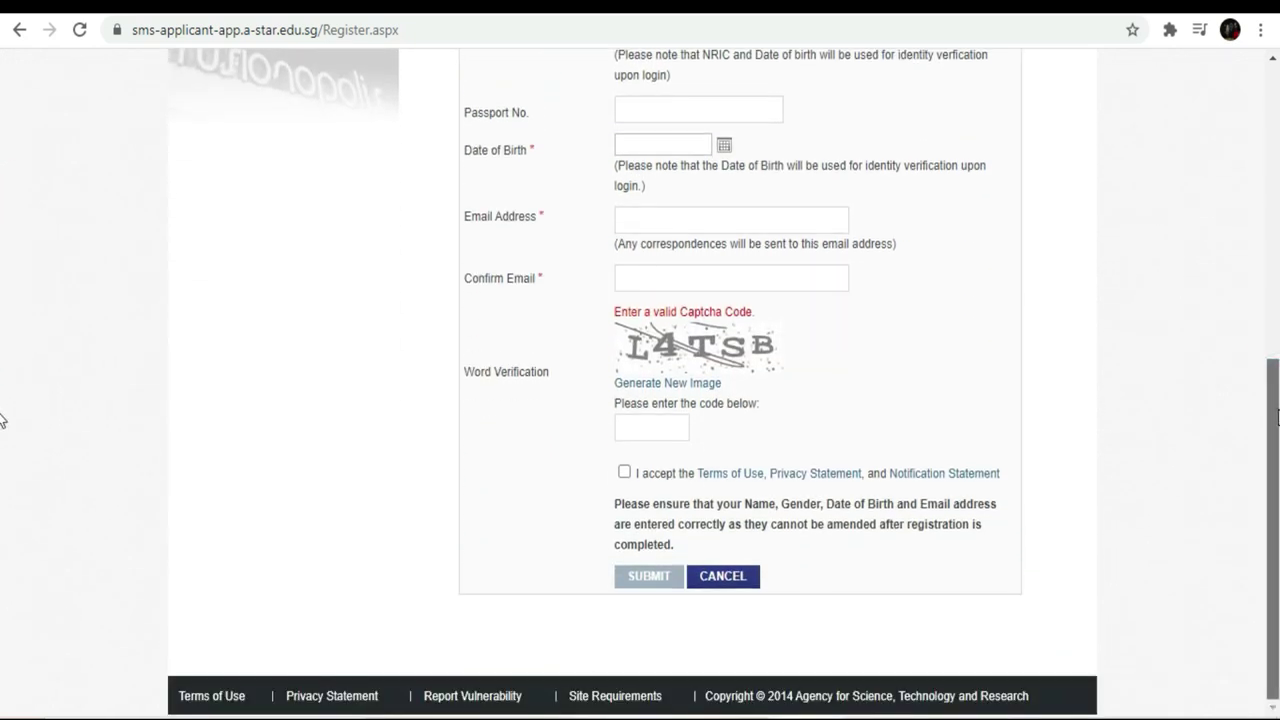
{"action": "scroll", "coordinate": [2, 300], "scroll_direction": "up", "scroll_amount": 4}
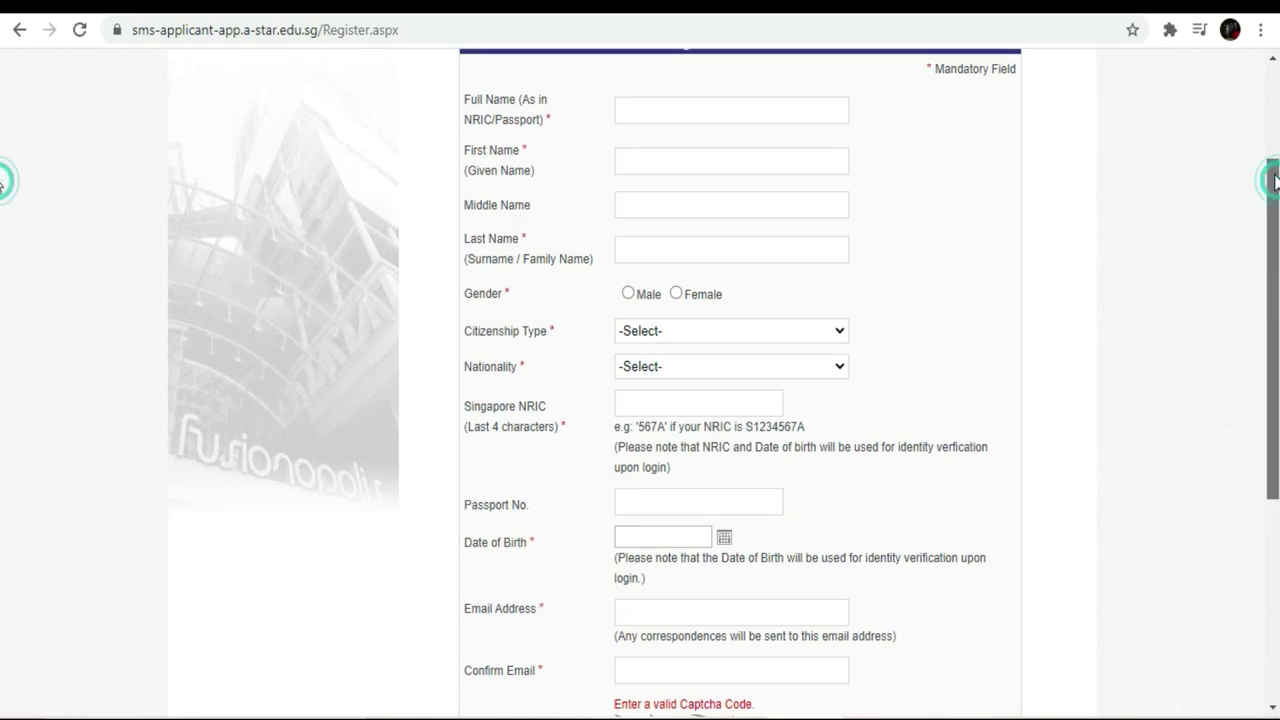
{"action": "left_click_drag", "start_coordinate": [1271, 177], "coordinate": [1270, 133]}
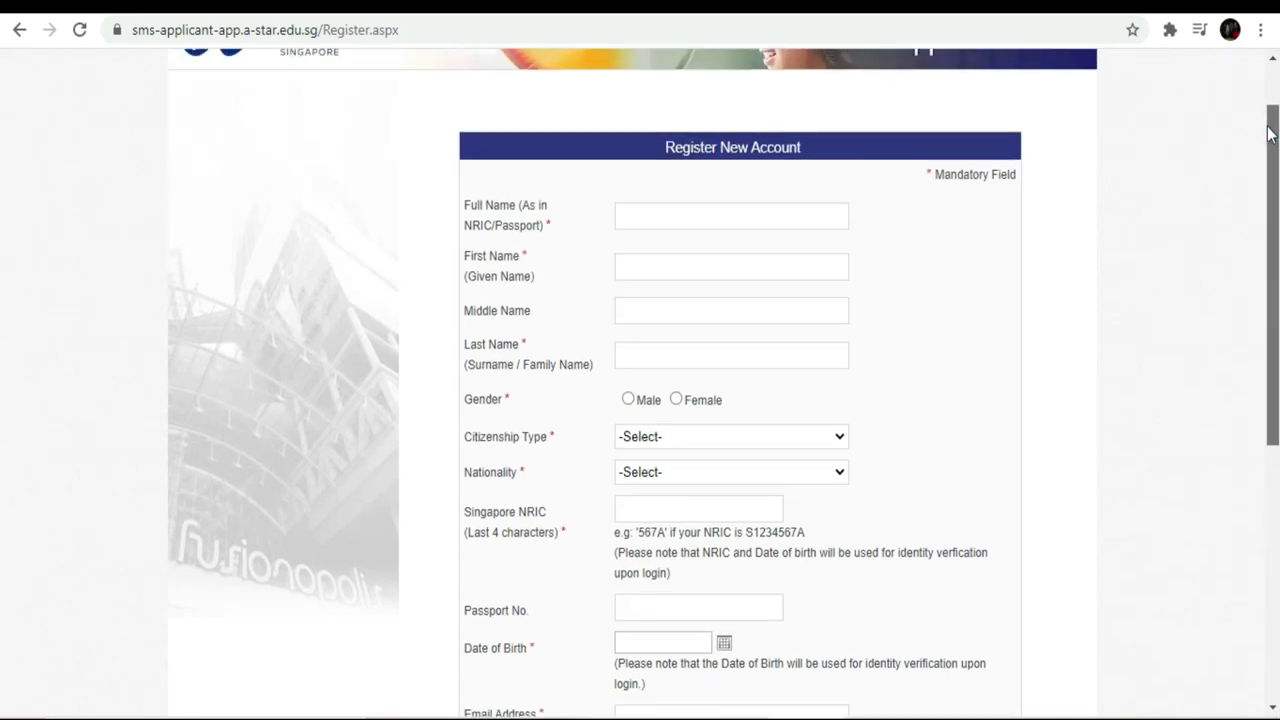
{"action": "left_click", "coordinate": [661, 213]}
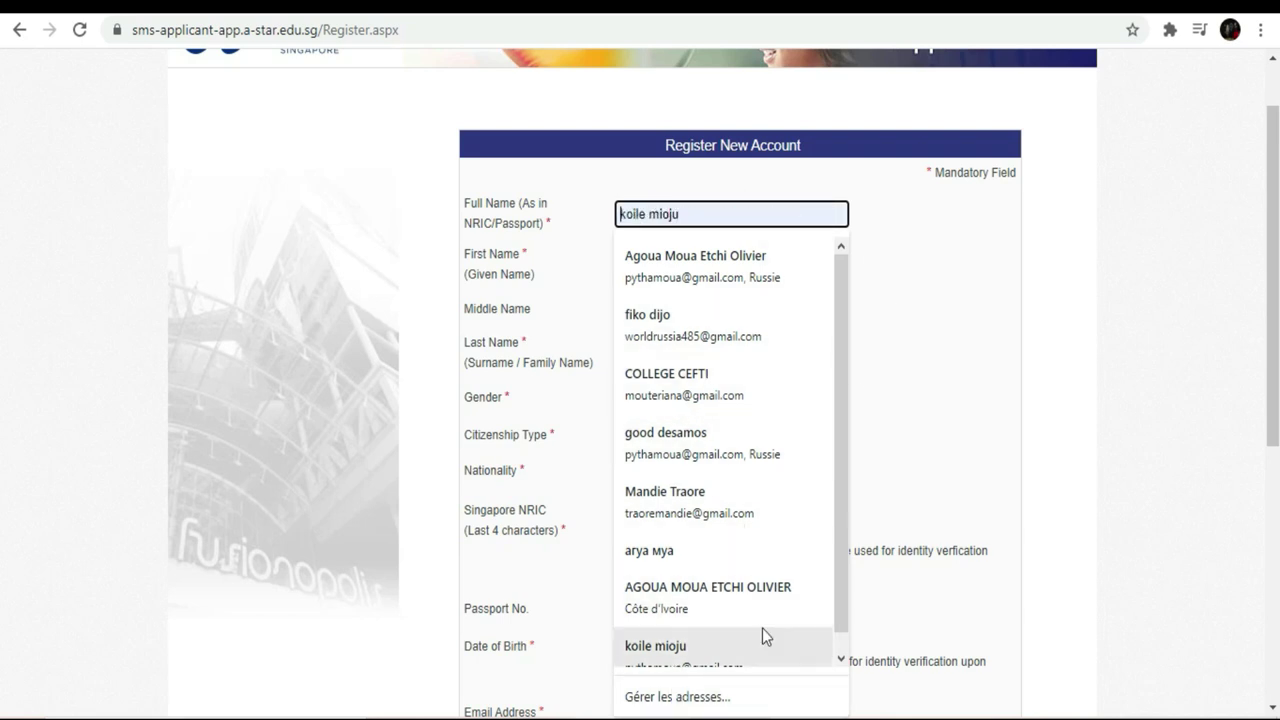
- Enter the applicant's full, first and last names, leaving Middle Name blank, and select Male gender
{"action": "left_click_drag", "start_coordinate": [843, 334], "coordinate": [843, 354]}
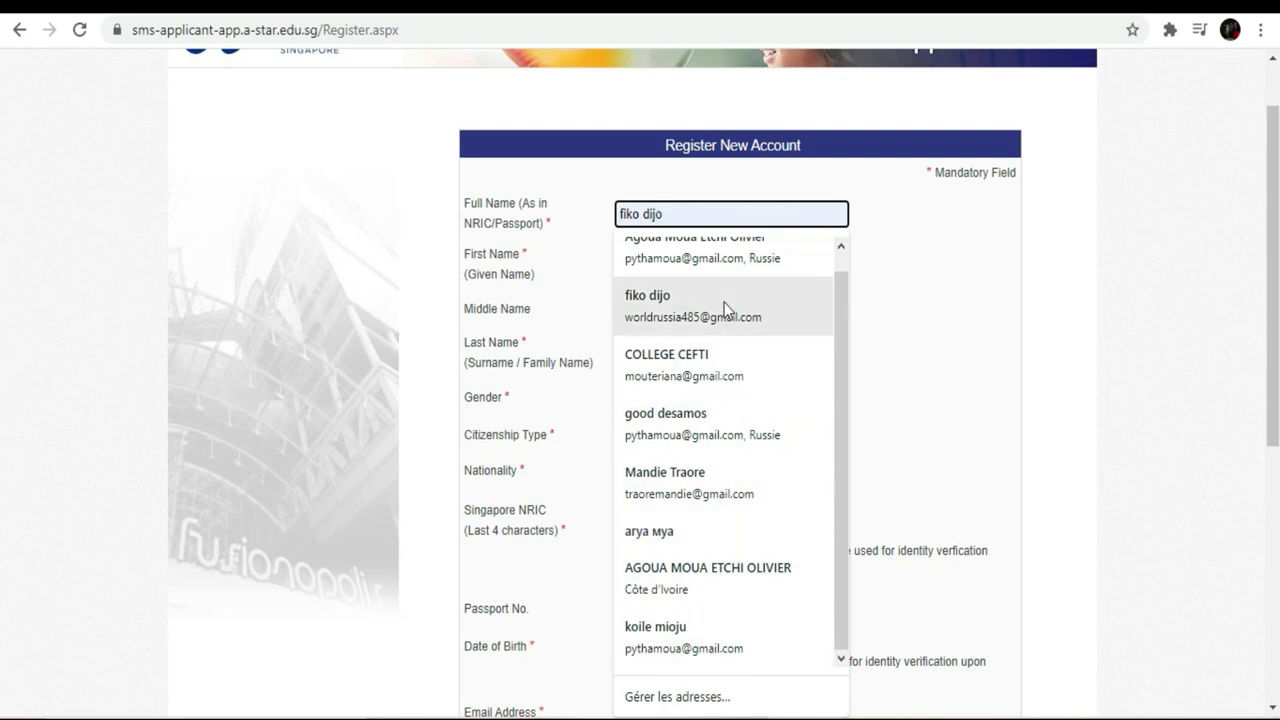
{"action": "left_click_drag", "start_coordinate": [836, 463], "coordinate": [836, 447]}
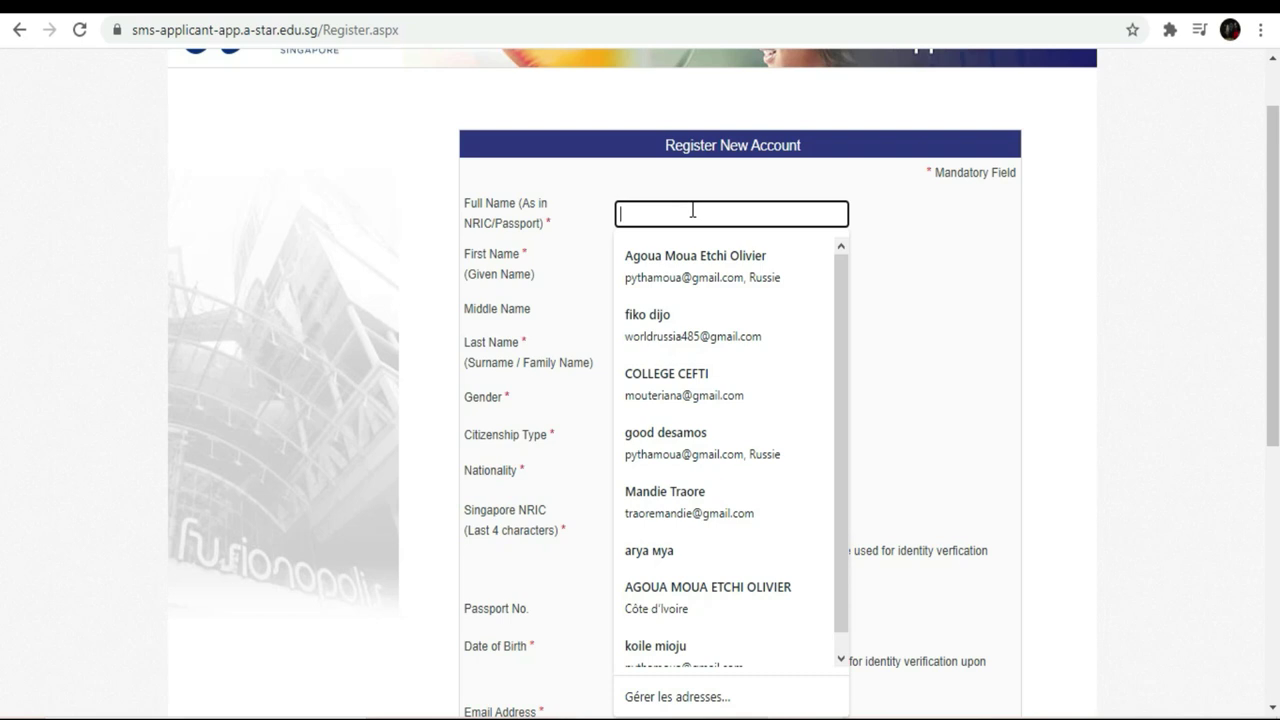
{"action": "type", "text": "liko"}
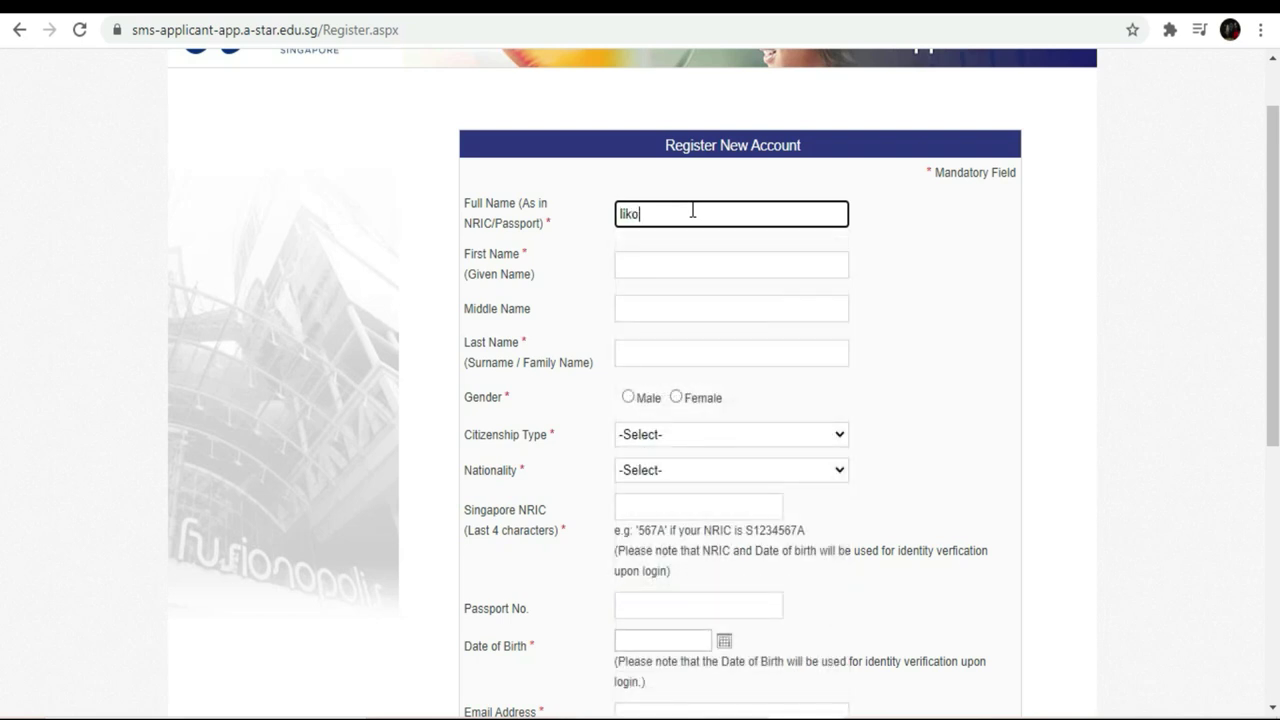
{"action": "key", "text": "Tab"}
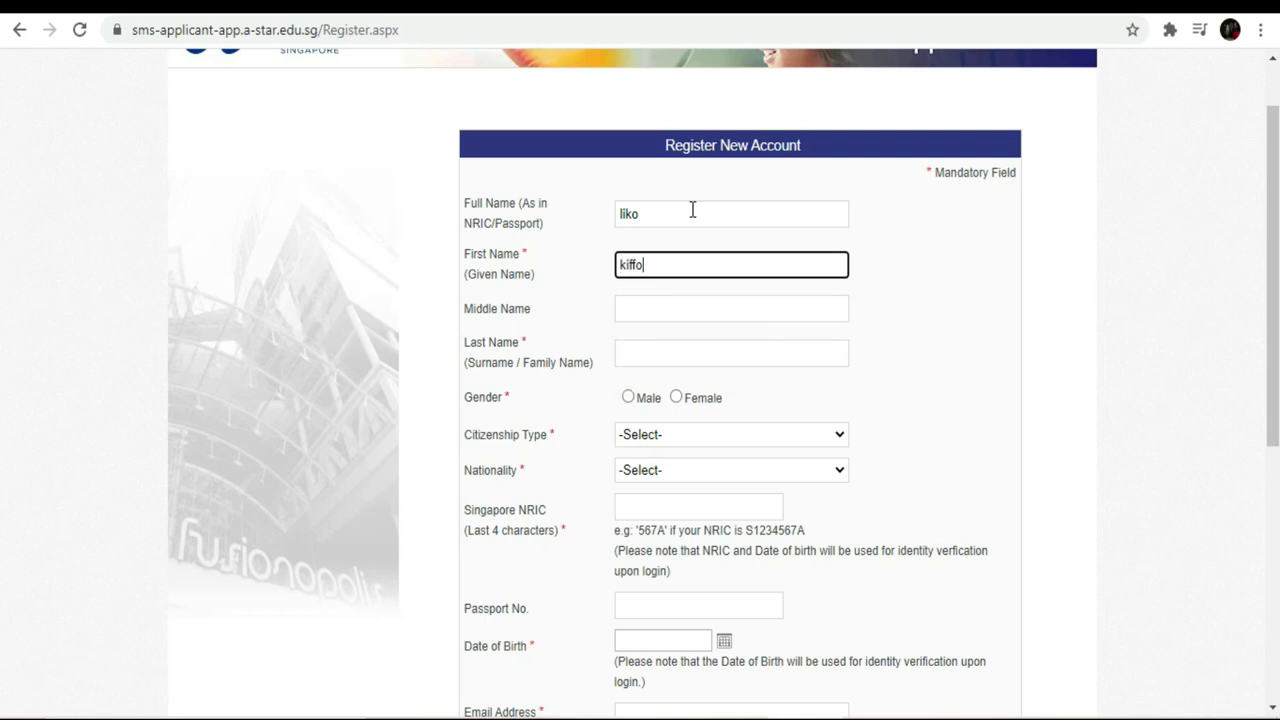
{"action": "key", "text": "Tab"}
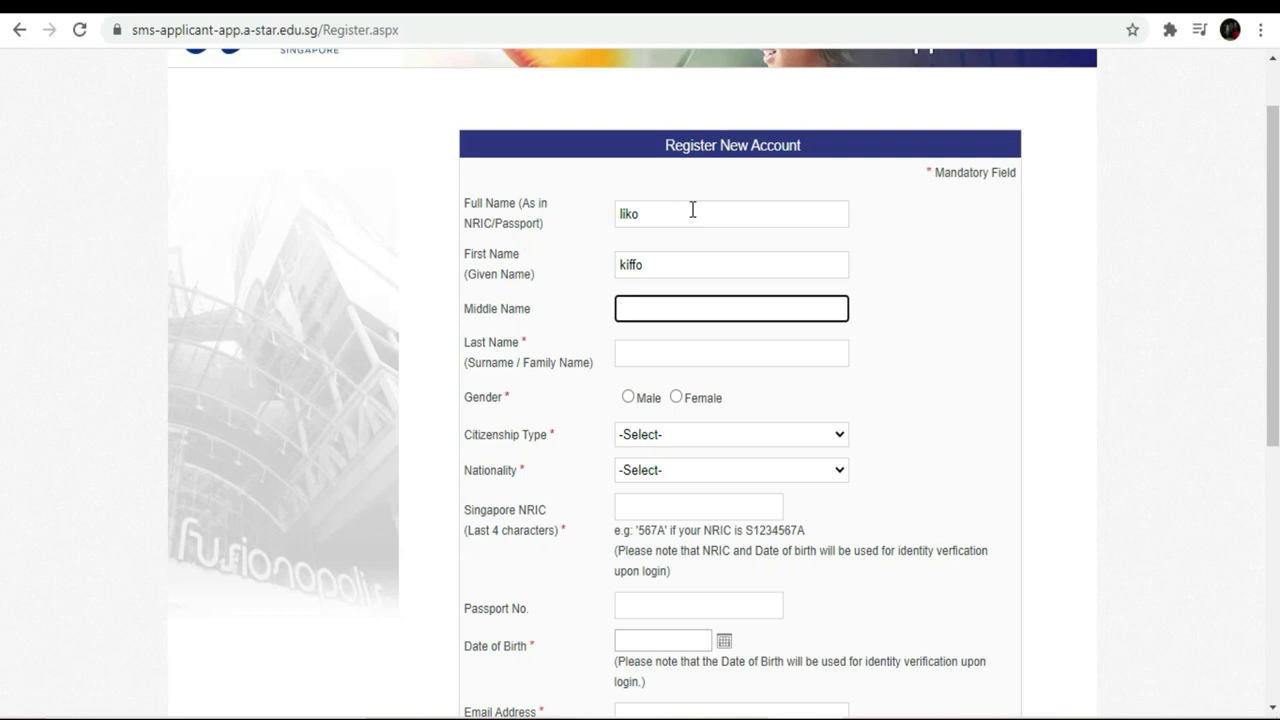
{"action": "key", "text": "Tab"}
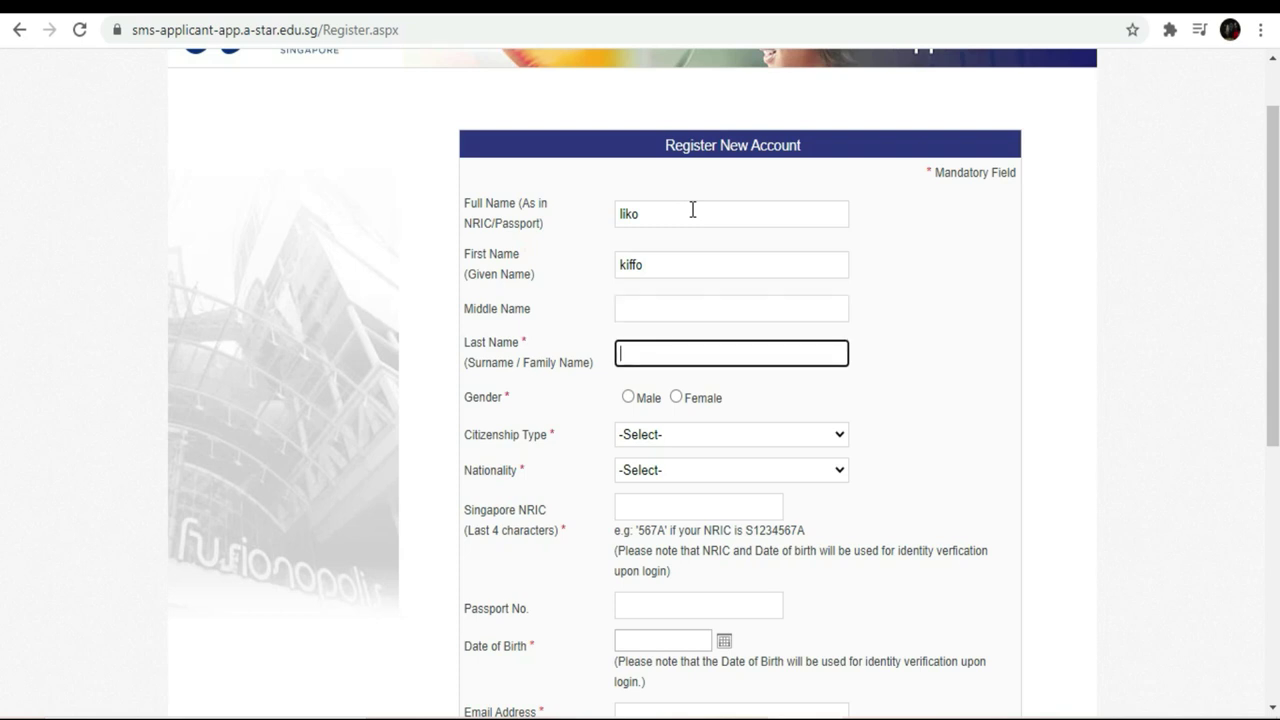
{"action": "left_click", "coordinate": [692, 209]}
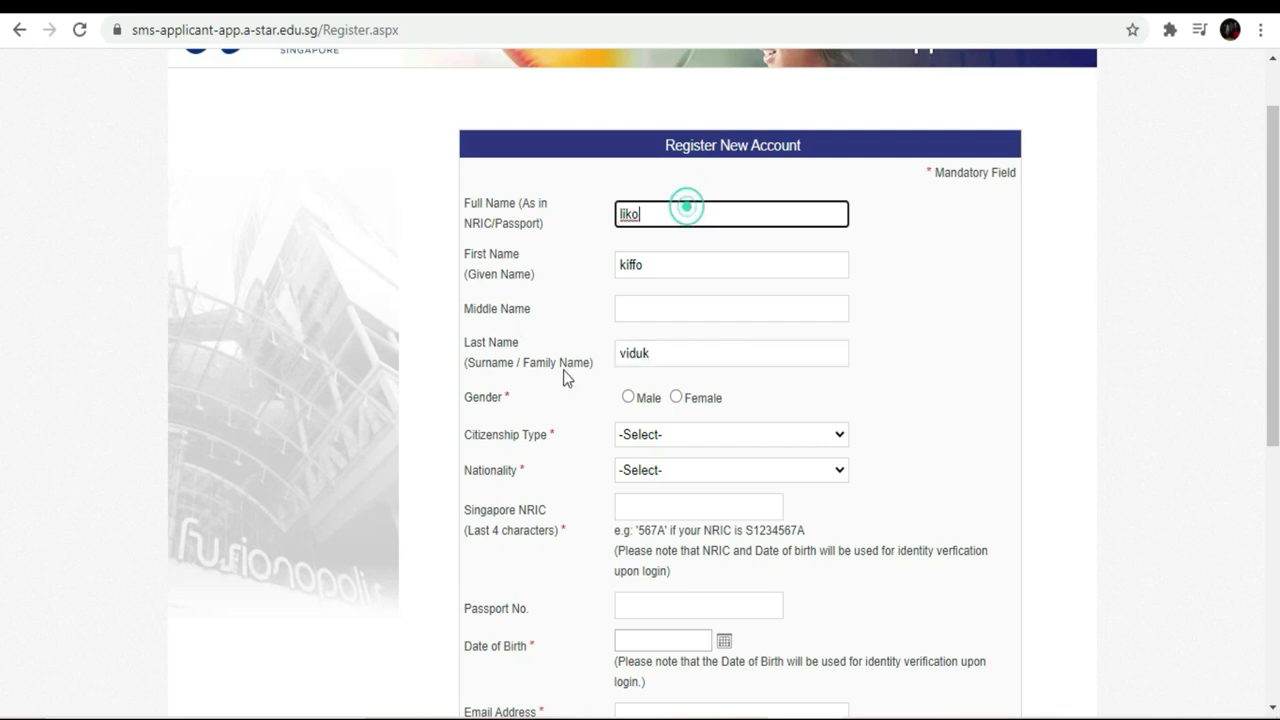
{"action": "left_click", "coordinate": [628, 397]}
- Set Citizenship Type to Non-SC or Non-SPR and Nationality to Cote d'Ivoire (Ivory Coast)
{"action": "left_click", "coordinate": [836, 435]}
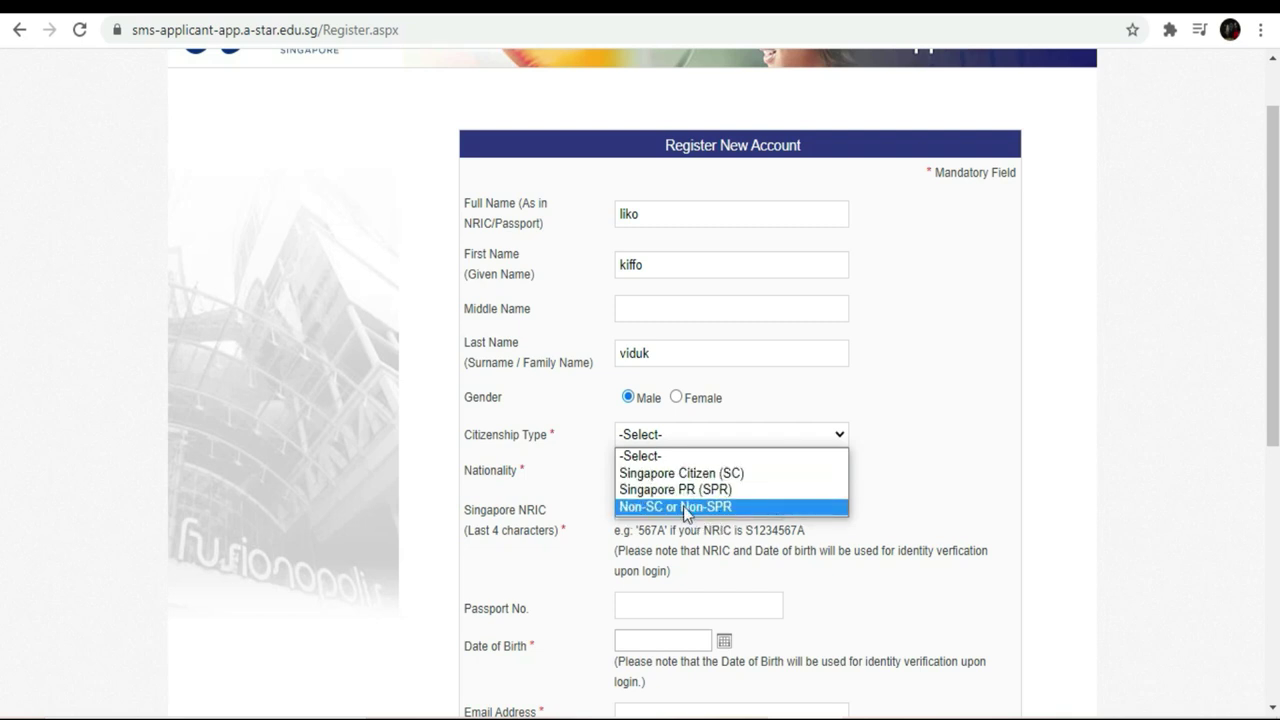
{"action": "left_click", "coordinate": [684, 507]}
{"action": "left_click", "coordinate": [841, 471]}
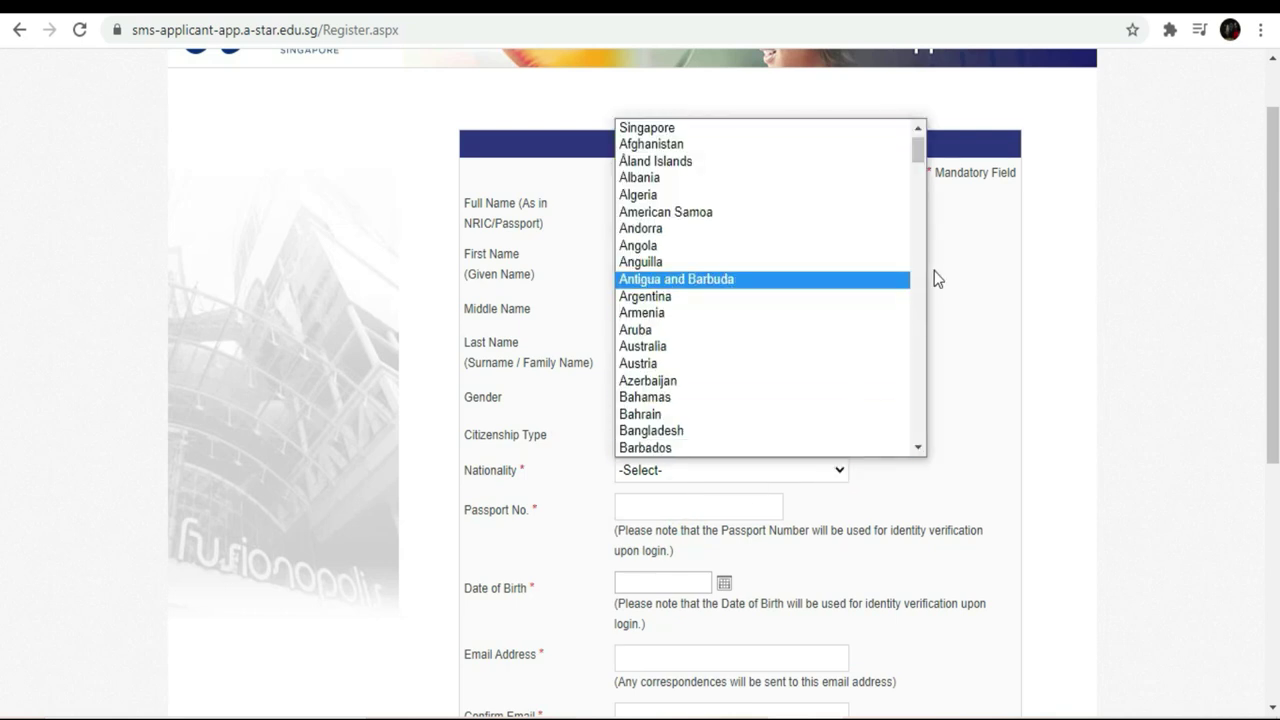
{"action": "double_click", "coordinate": [915, 280]}
{"action": "left_click", "coordinate": [915, 280]}
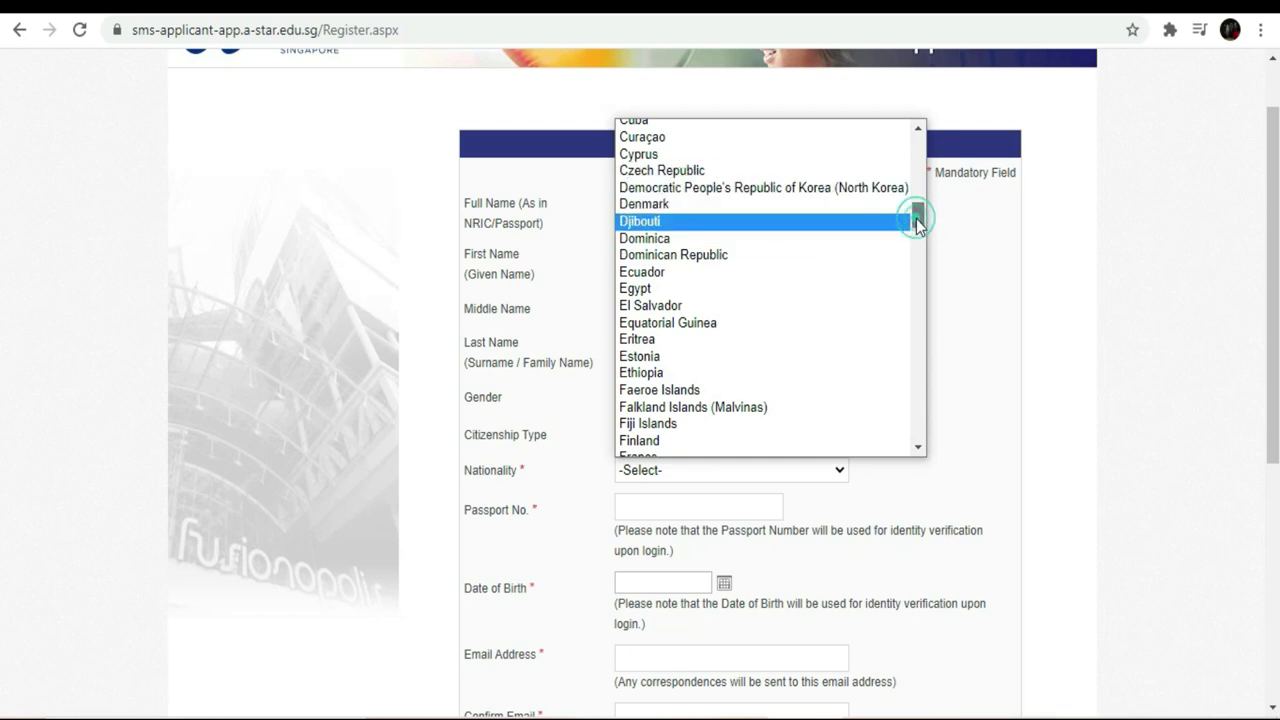
{"action": "left_click_drag", "start_coordinate": [916, 218], "coordinate": [915, 207]}
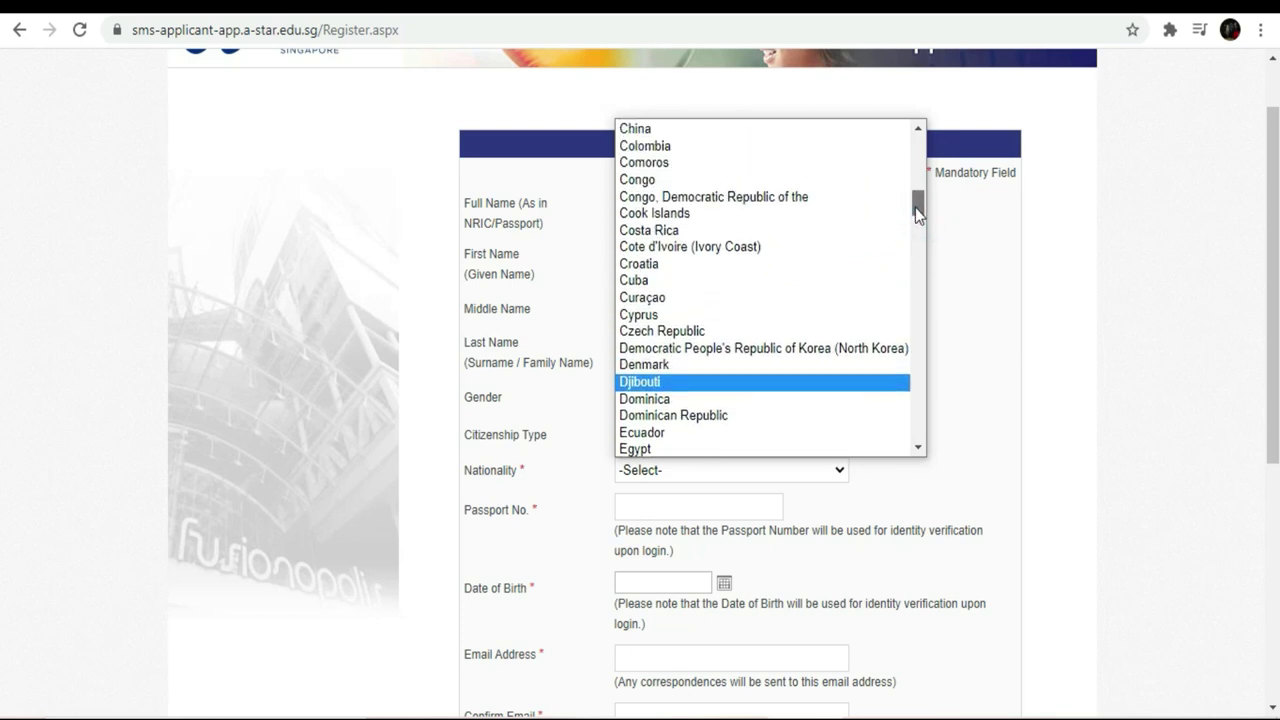
{"action": "left_click", "coordinate": [715, 248]}
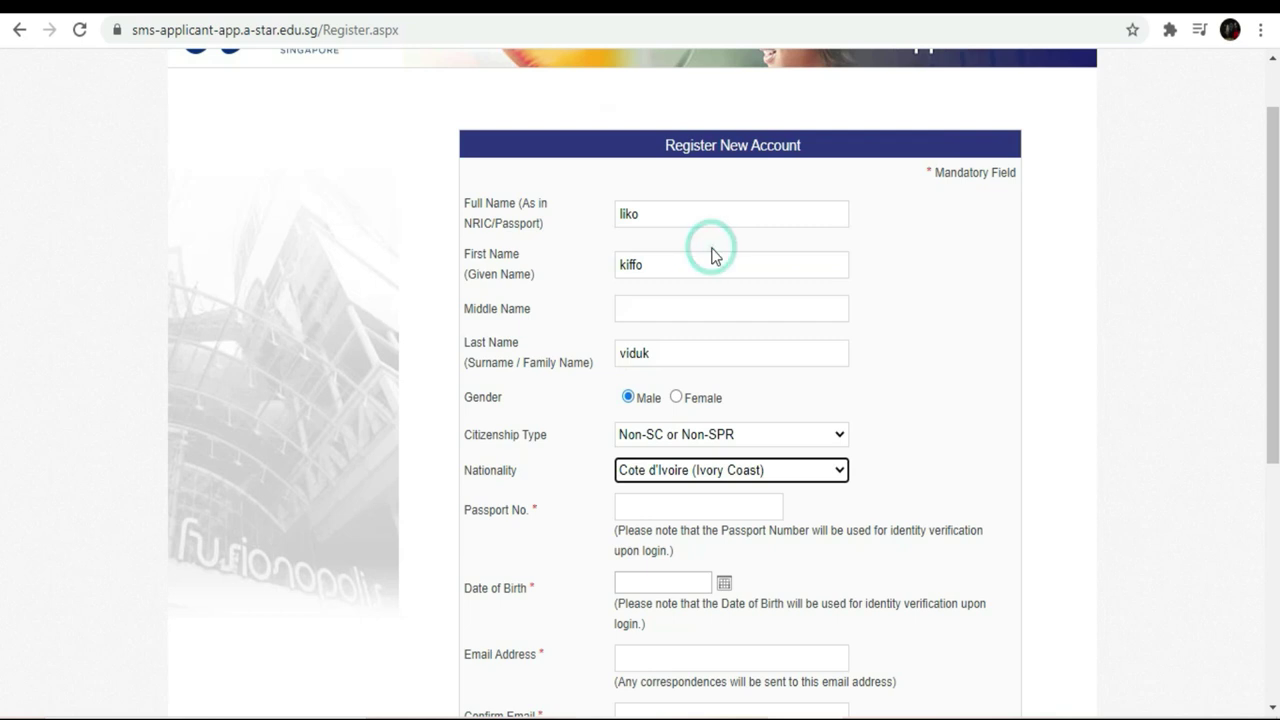
- Enter the applicant's passport number
{"action": "left_click", "coordinate": [754, 509]}
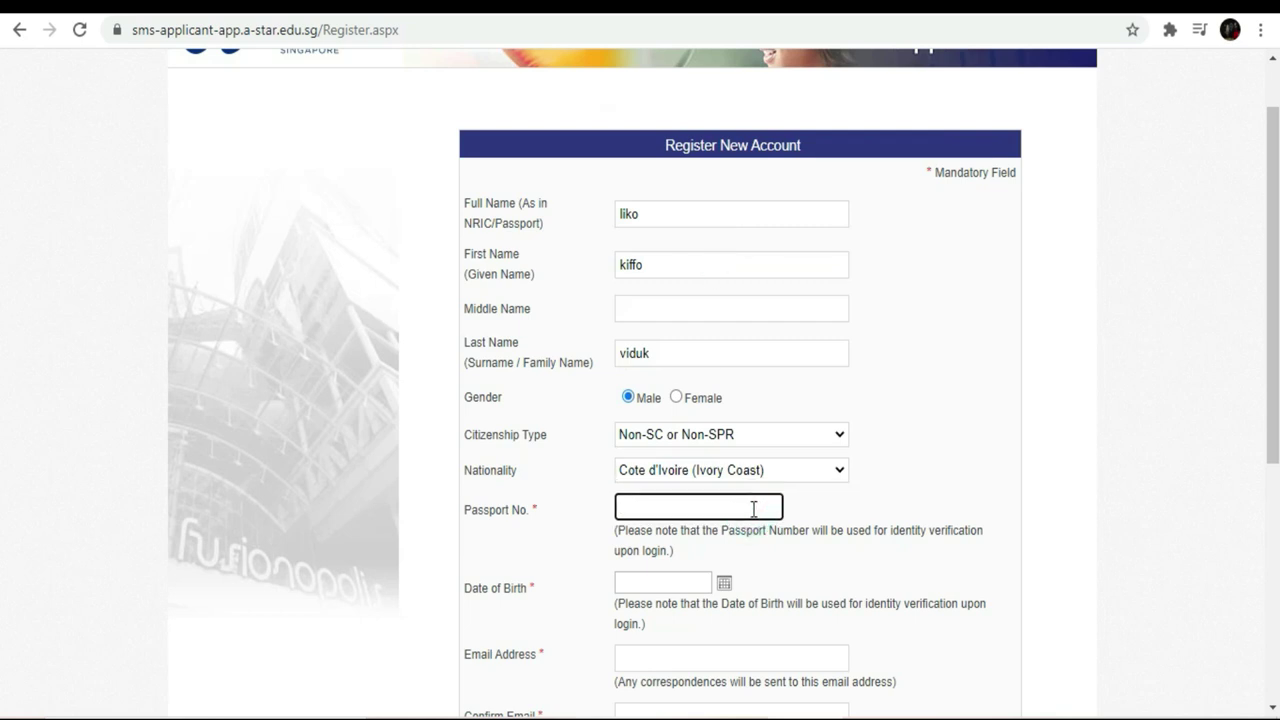
{"action": "left_click_drag", "start_coordinate": [1273, 304], "coordinate": [1277, 406]}
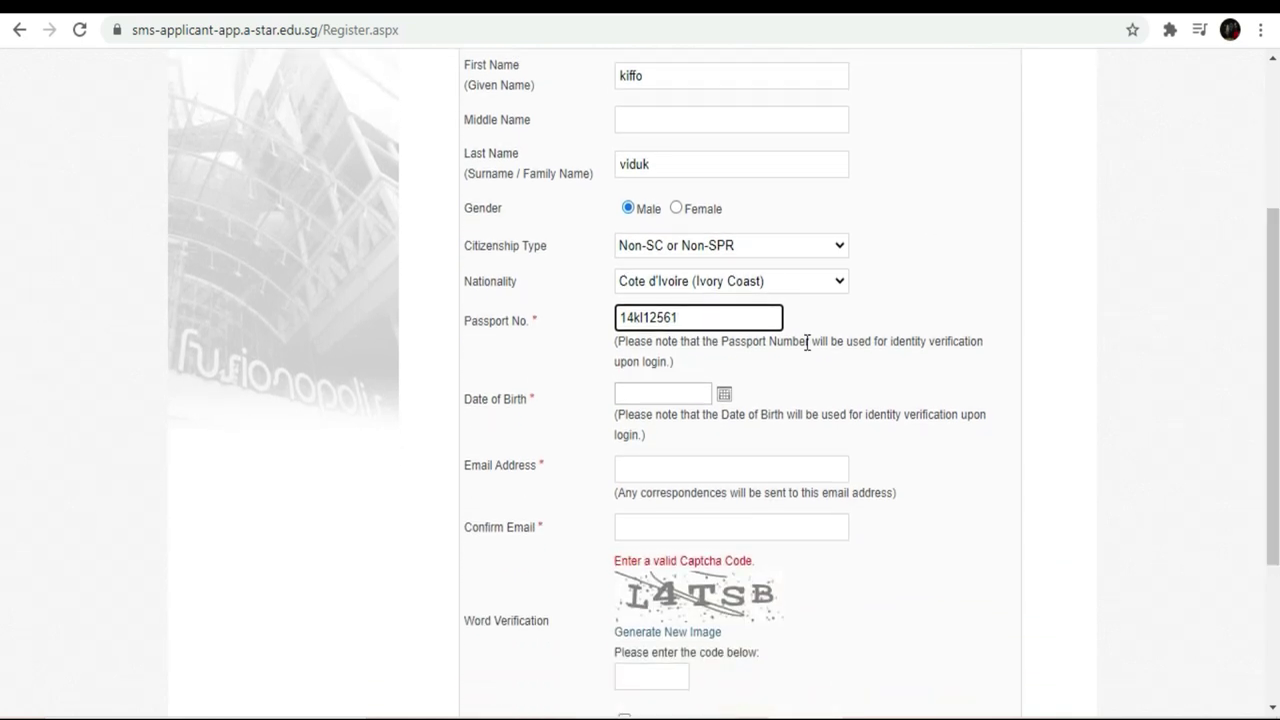
{"action": "left_click", "coordinate": [724, 394]}
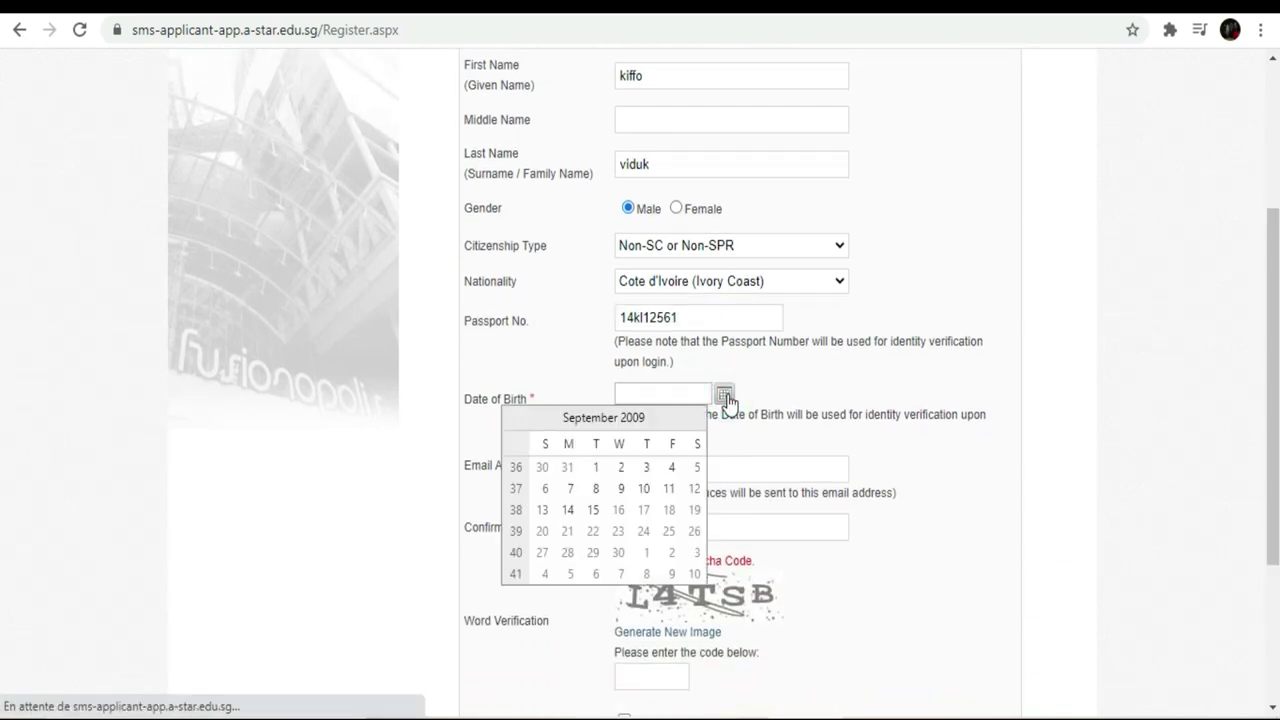
{"action": "left_click", "coordinate": [590, 420]}
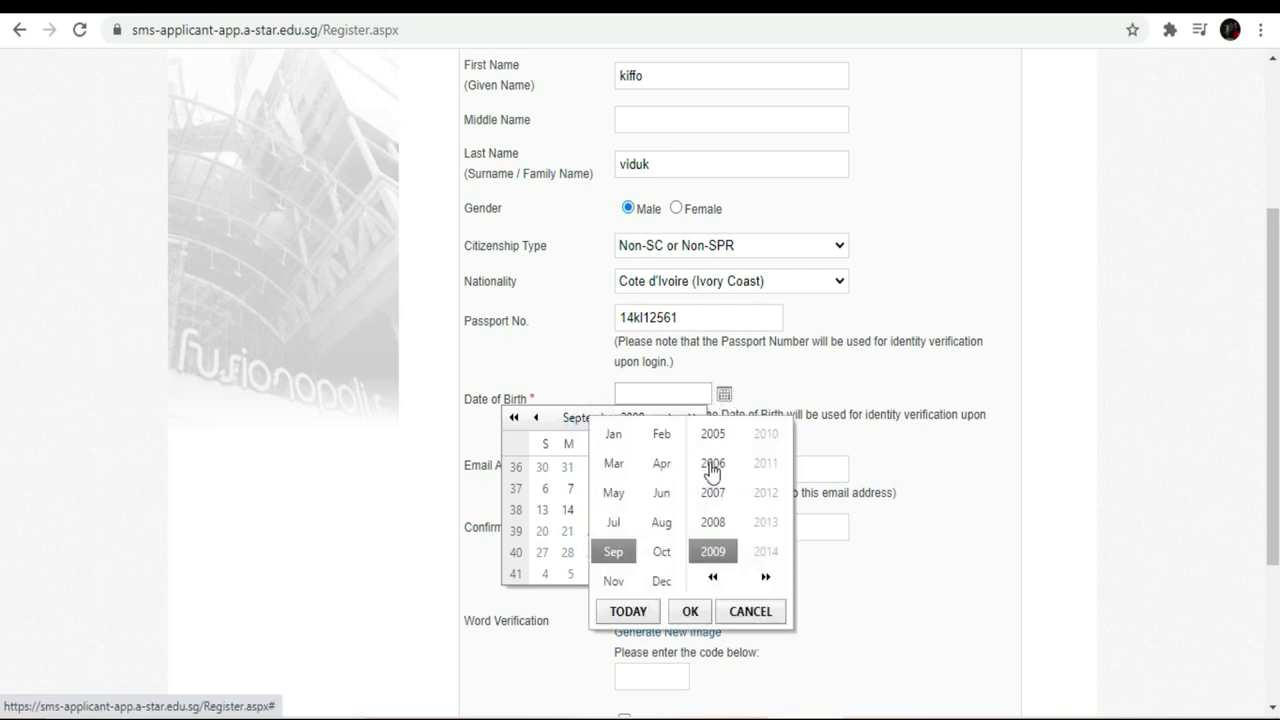
{"action": "left_click", "coordinate": [713, 578]}
{"action": "left_click", "coordinate": [713, 578]}
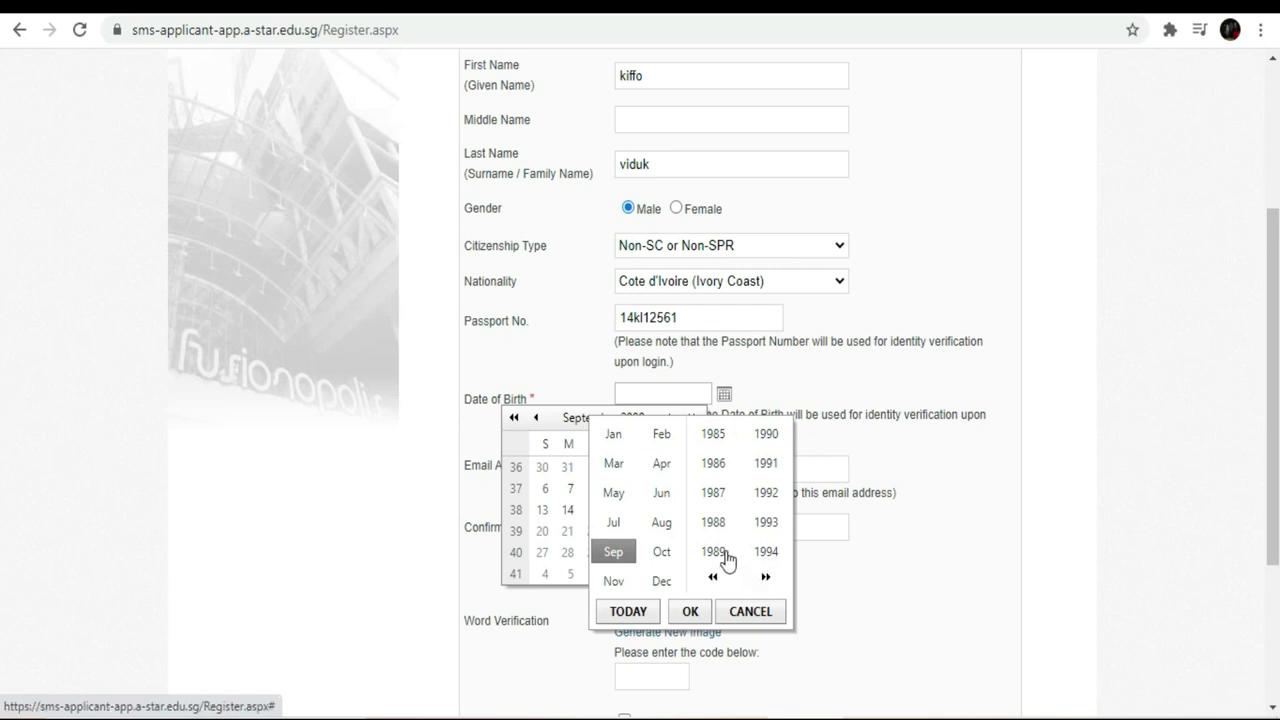
{"action": "left_click", "coordinate": [715, 553]}
{"action": "left_click", "coordinate": [692, 610]}
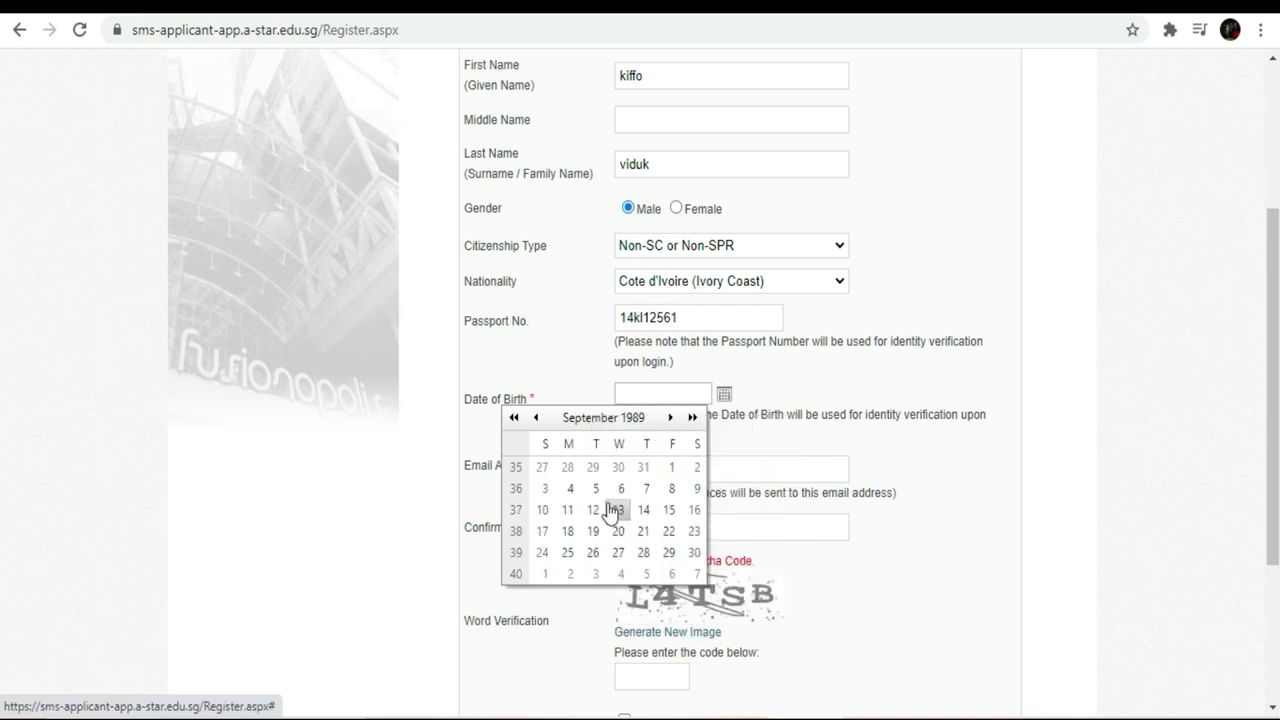
{"action": "left_click", "coordinate": [570, 489]}
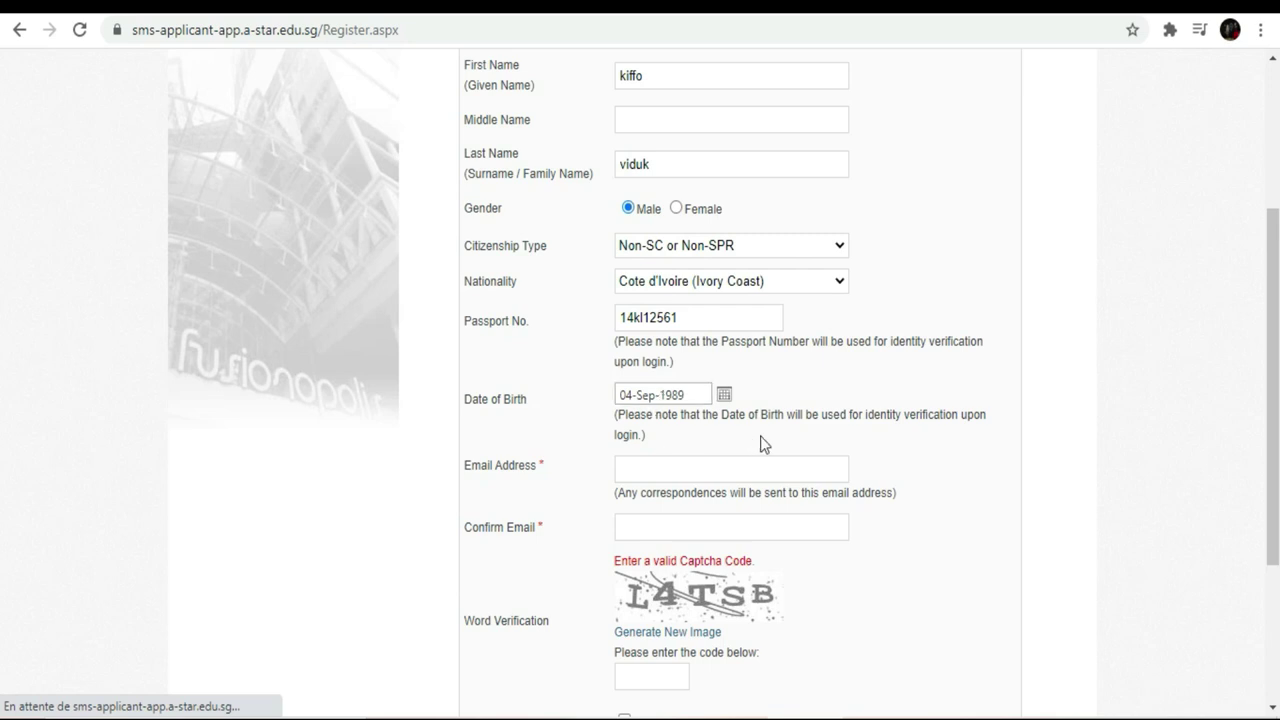
- Type the applicant's Gmail address into Email Address, correcting the typo at the end
{"action": "left_click", "coordinate": [689, 467]}
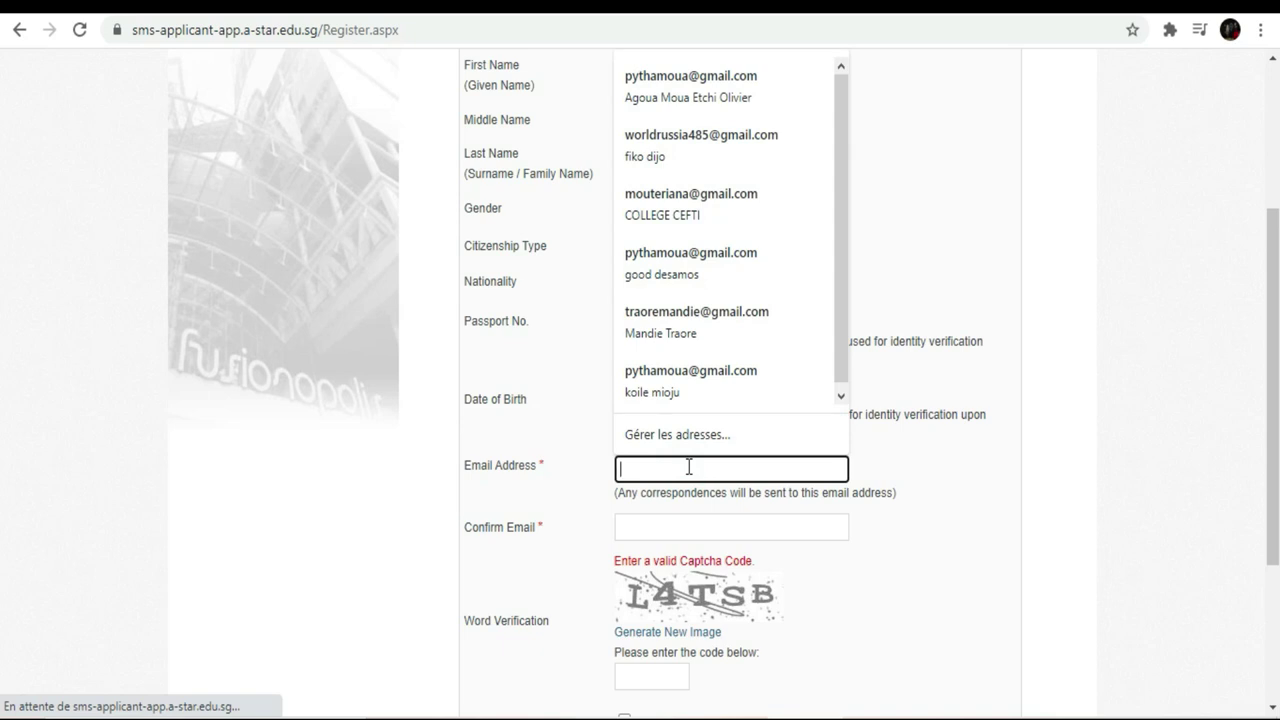
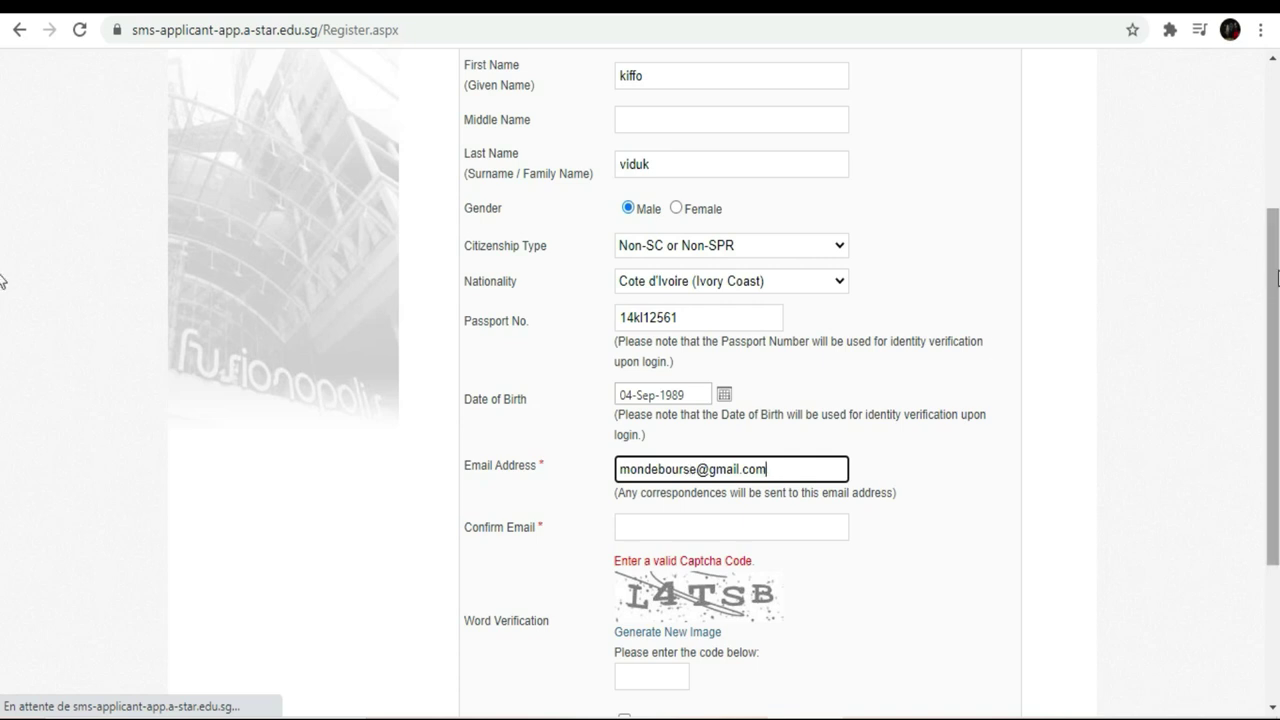
{"action": "left_click_drag", "start_coordinate": [1276, 277], "coordinate": [1276, 351]}
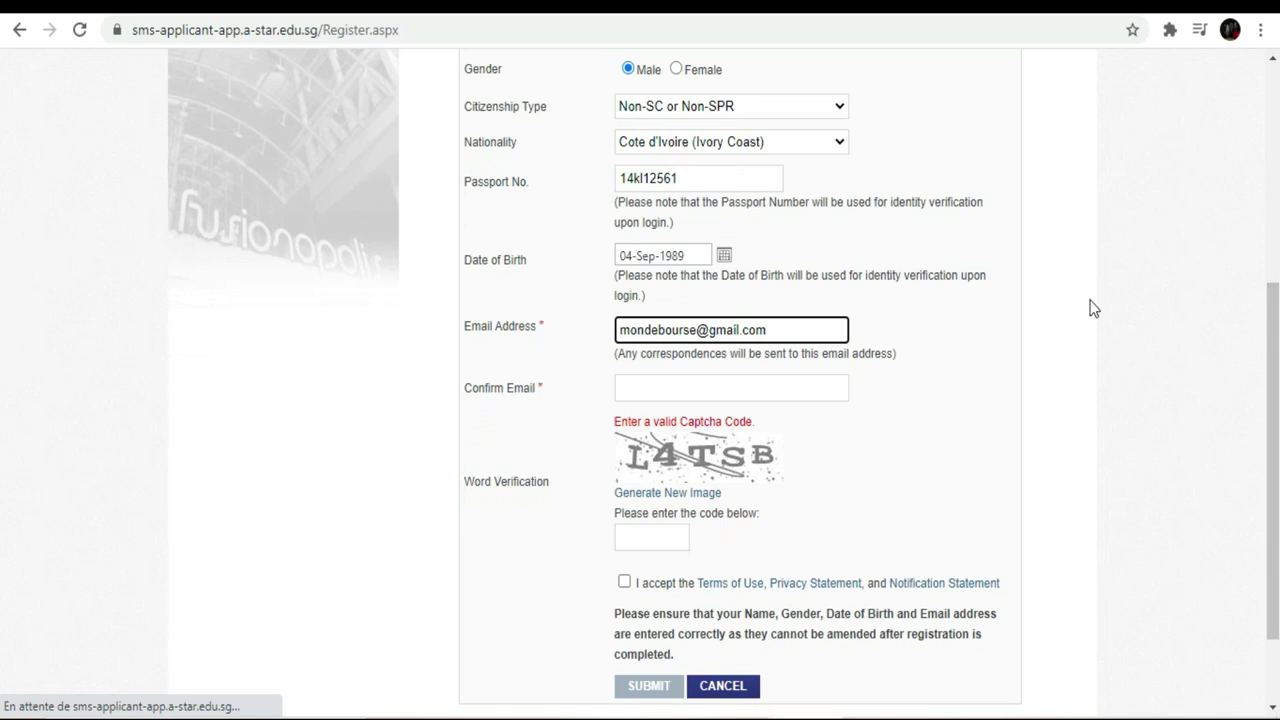
- Re-enter the same email address in the Confirm Email field
{"action": "left_click", "coordinate": [747, 386]}
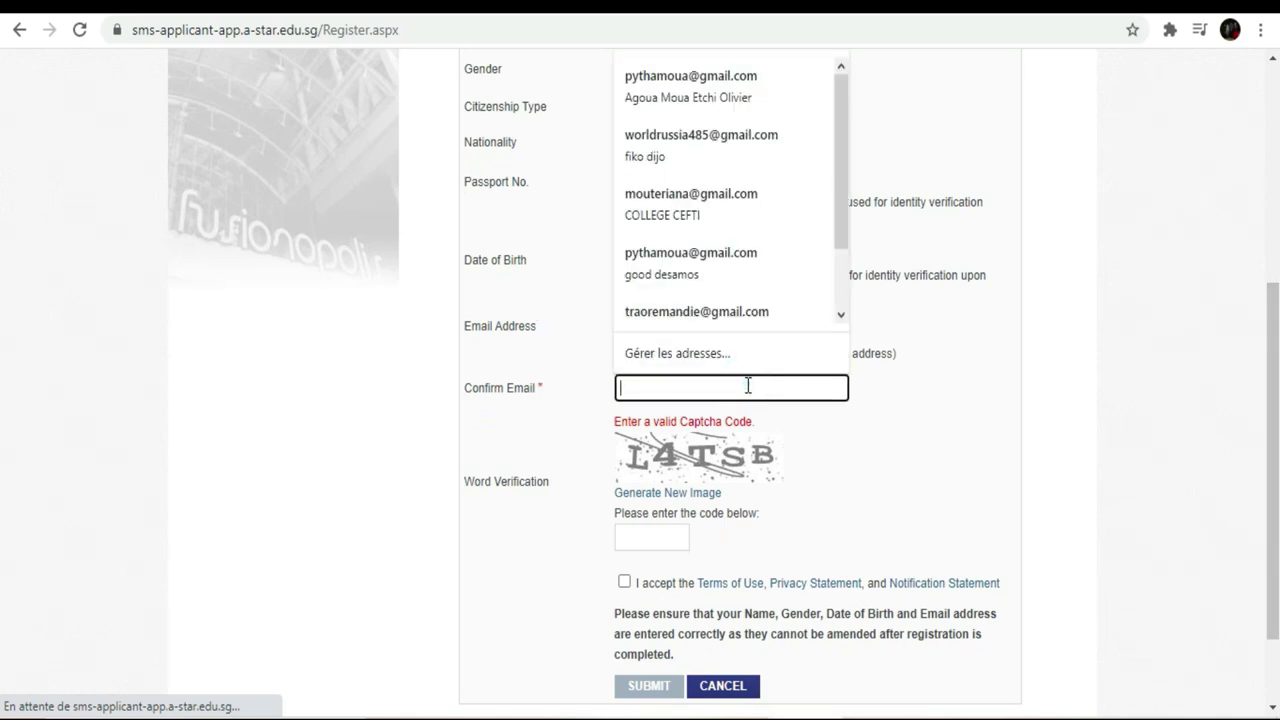
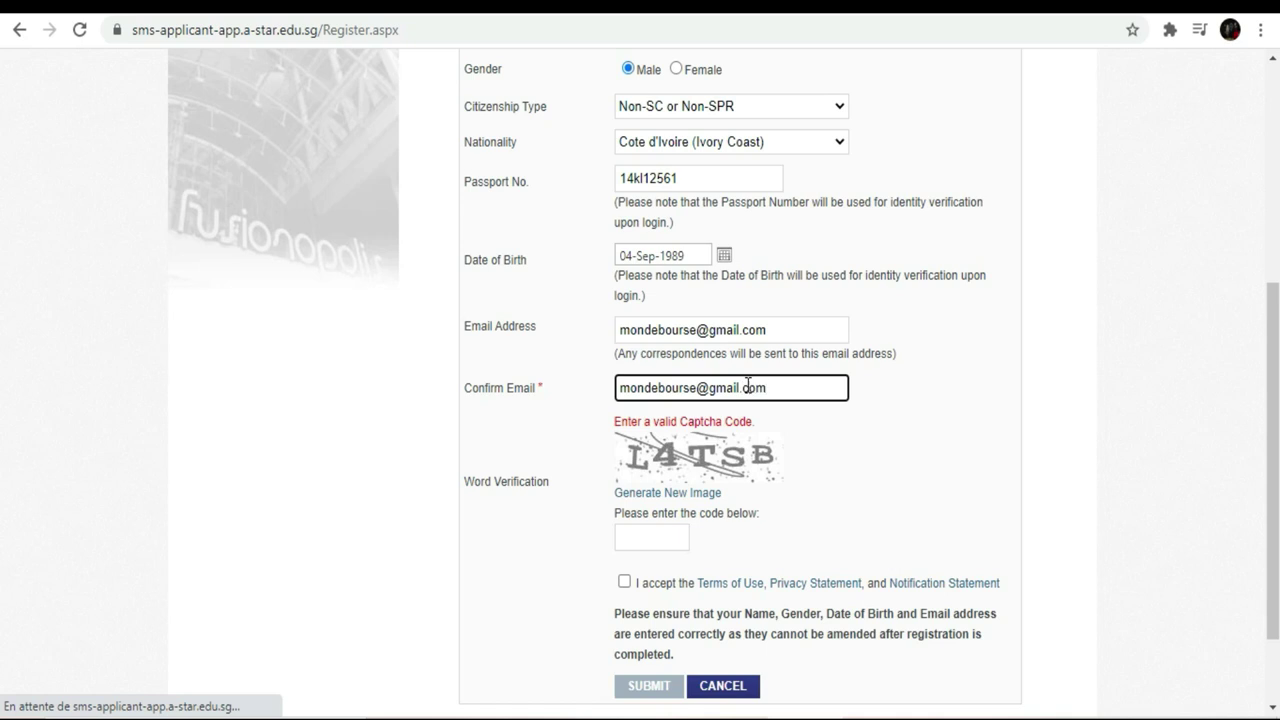
{"action": "left_click", "coordinate": [650, 536]}
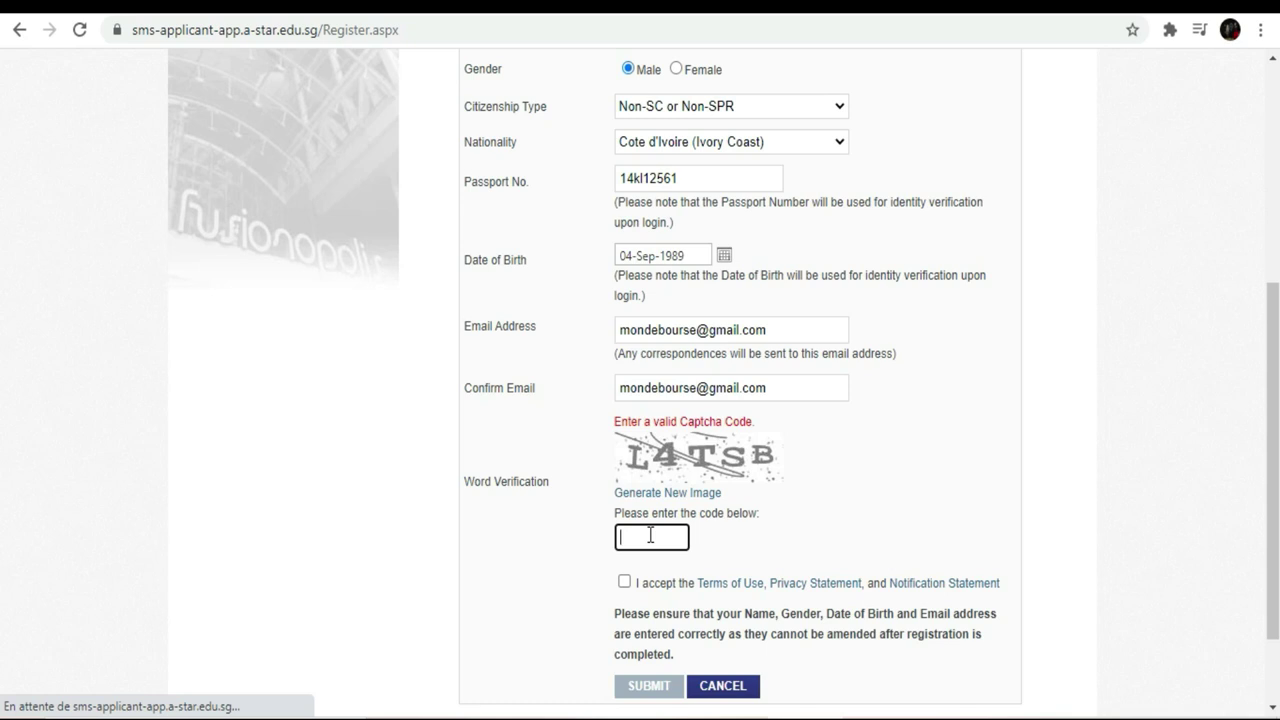
- Type the captcha code, accept the terms of use, and submit the registration form
{"action": "type", "text": "L4"}
{"action": "type", "text": "TSB"}
{"action": "left_click", "coordinate": [624, 582]}
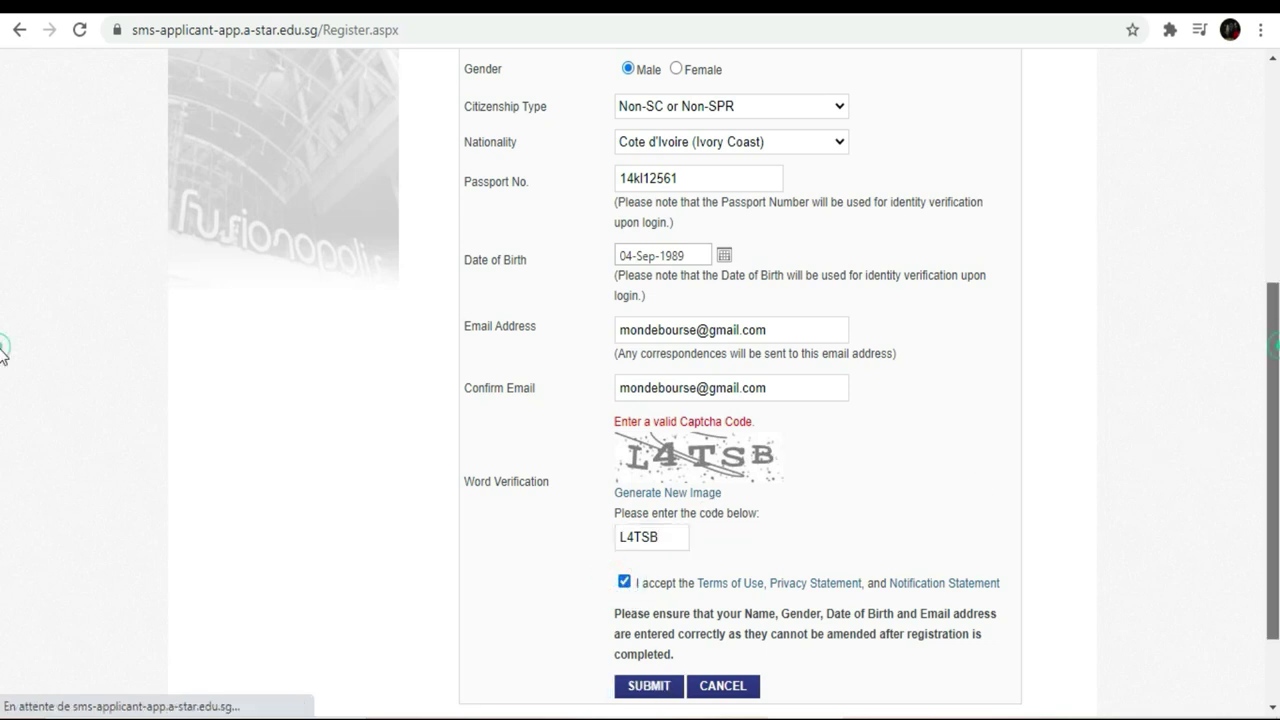
{"action": "scroll", "coordinate": [3, 360], "scroll_direction": "down", "scroll_amount": 2}
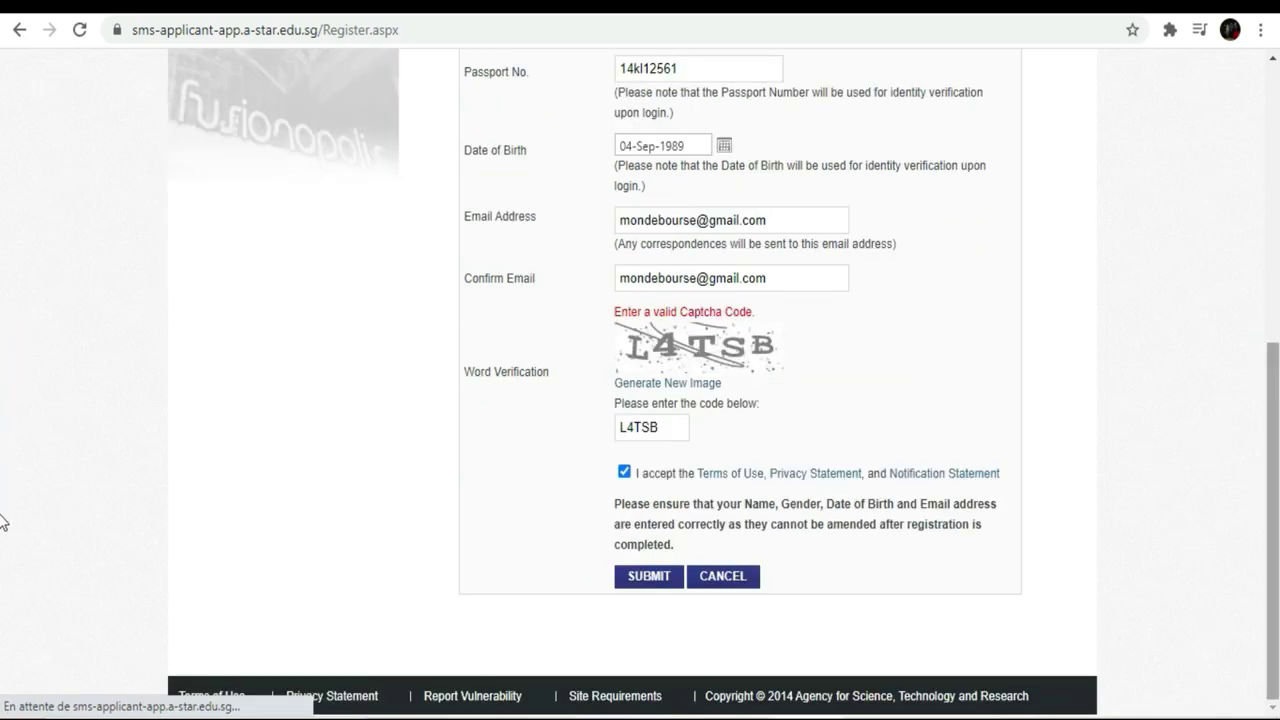
{"action": "left_click", "coordinate": [659, 580]}
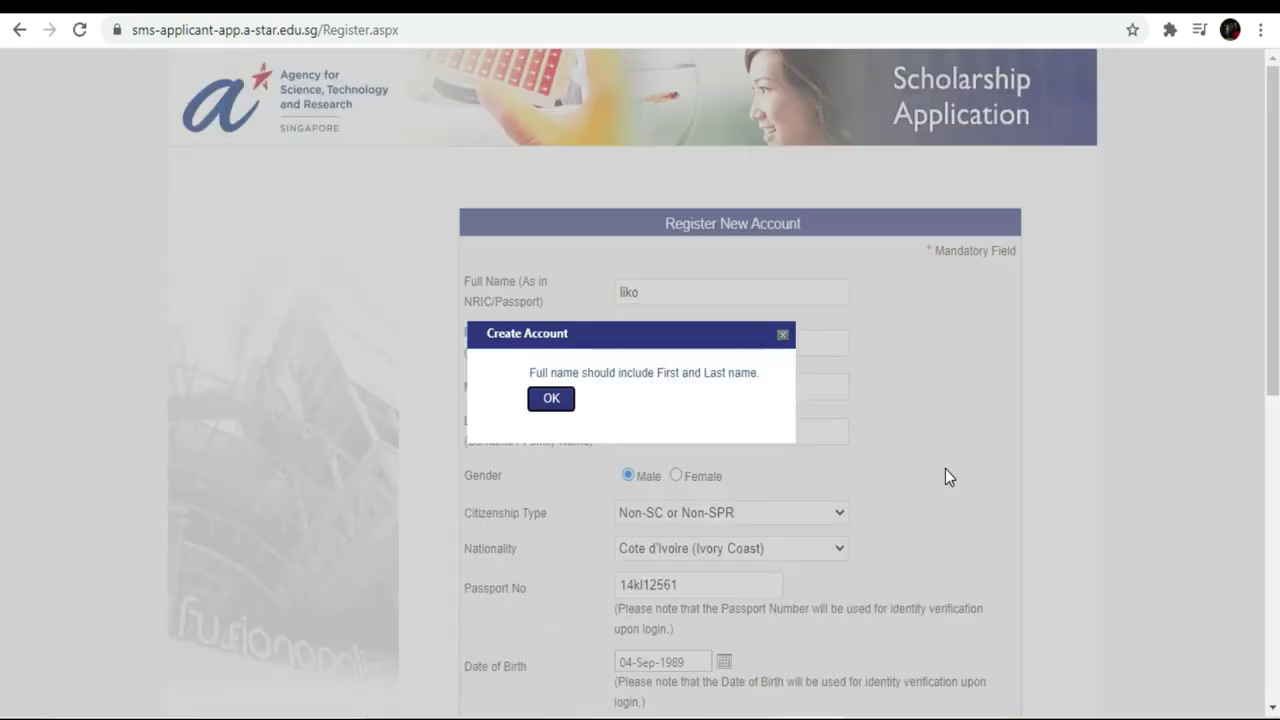
- Dismiss the full-name alert and delete the old Full Name entry
{"action": "left_click", "coordinate": [551, 399]}
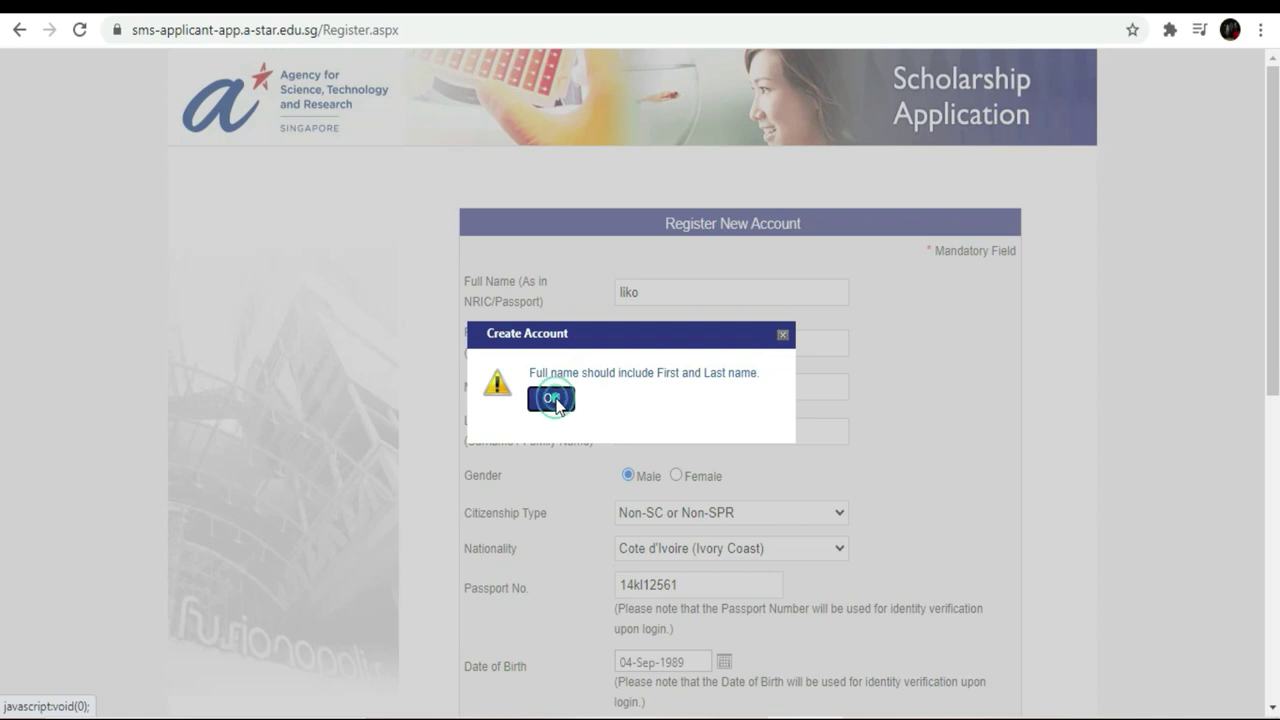
{"action": "left_click", "coordinate": [660, 291]}
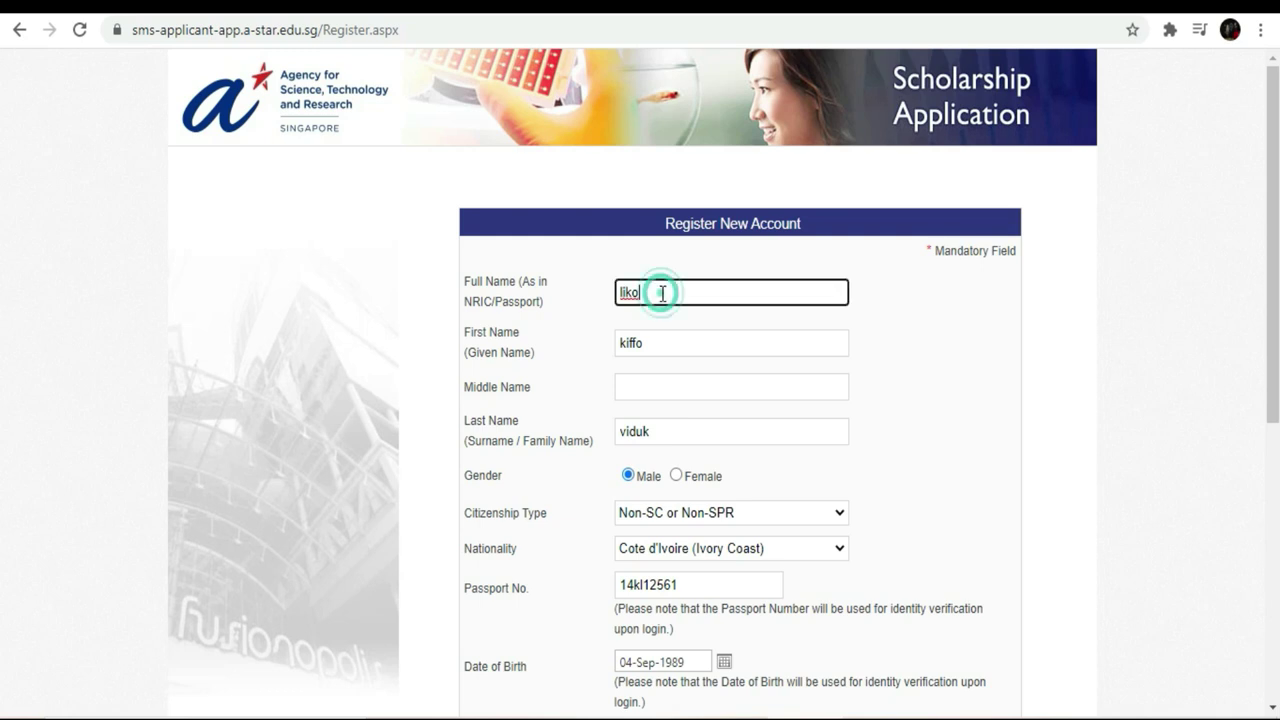
{"action": "left_click", "coordinate": [651, 291]}
{"action": "left_click_drag", "start_coordinate": [640, 292], "coordinate": [608, 300]}
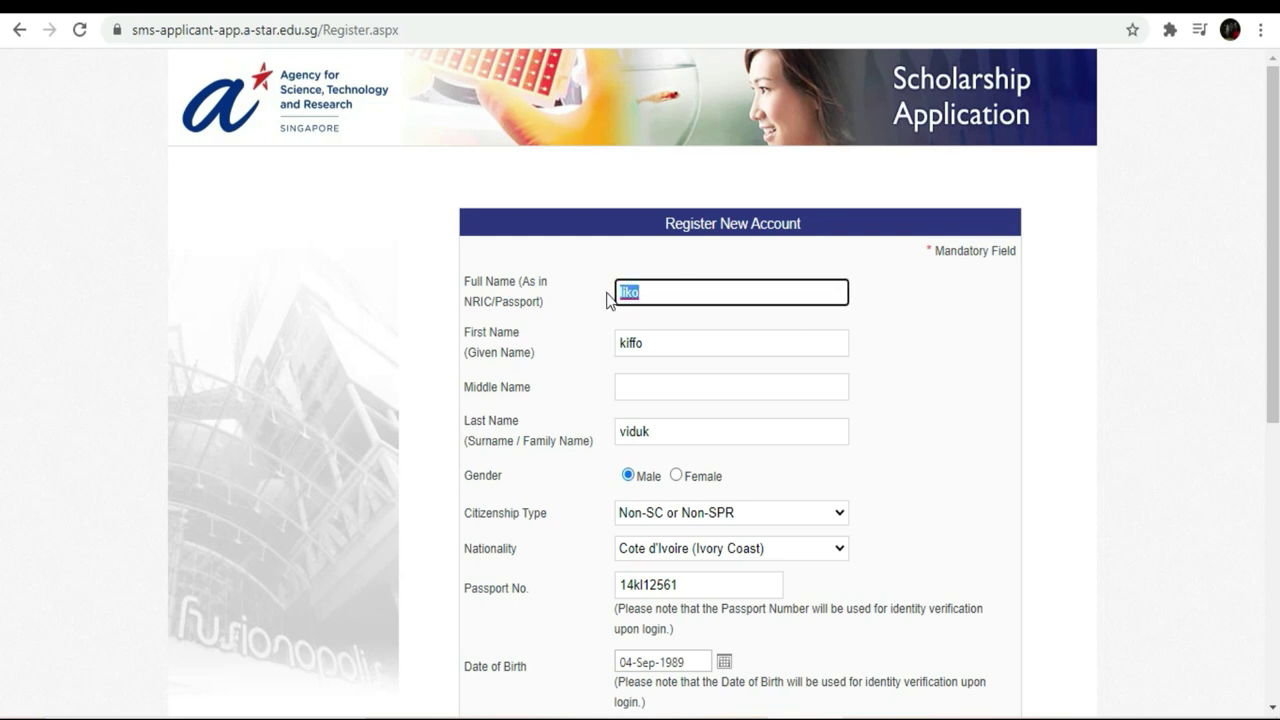
{"action": "key", "text": "BackSpace"}
- Type the applicant's first and last name together into Full Name
{"action": "type", "text": "Iffo"}
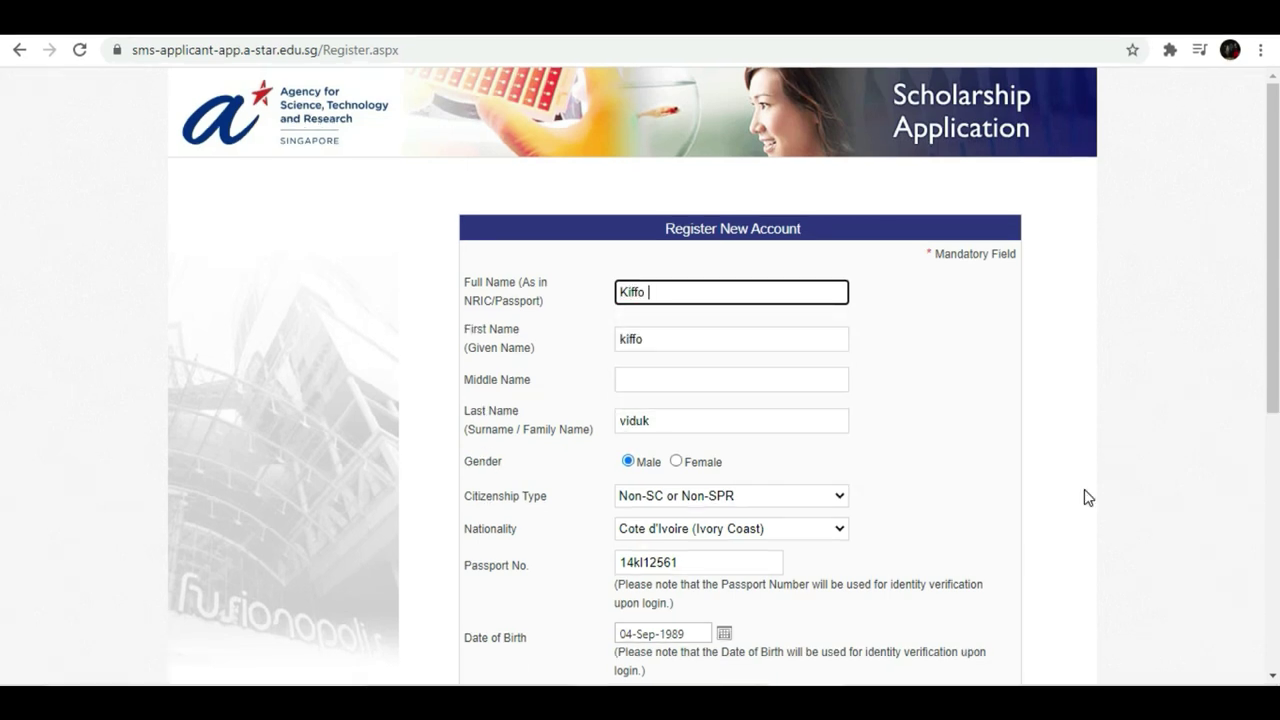
{"action": "left_click", "coordinate": [1238, 604]}
{"action": "scroll", "coordinate": [2, 280], "scroll_direction": "down", "scroll_amount": 4}
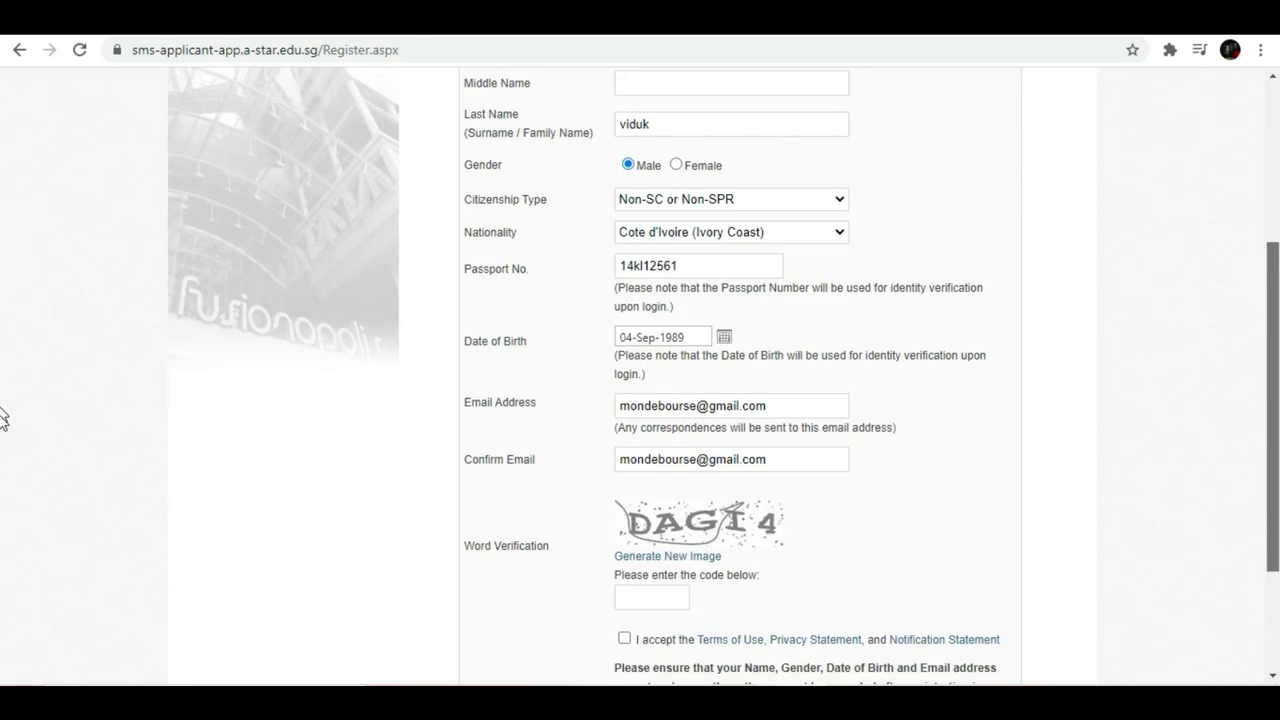
- Enter the new captcha code, accept the terms, and resubmit the registration successfully
{"action": "left_click", "coordinate": [654, 478]}
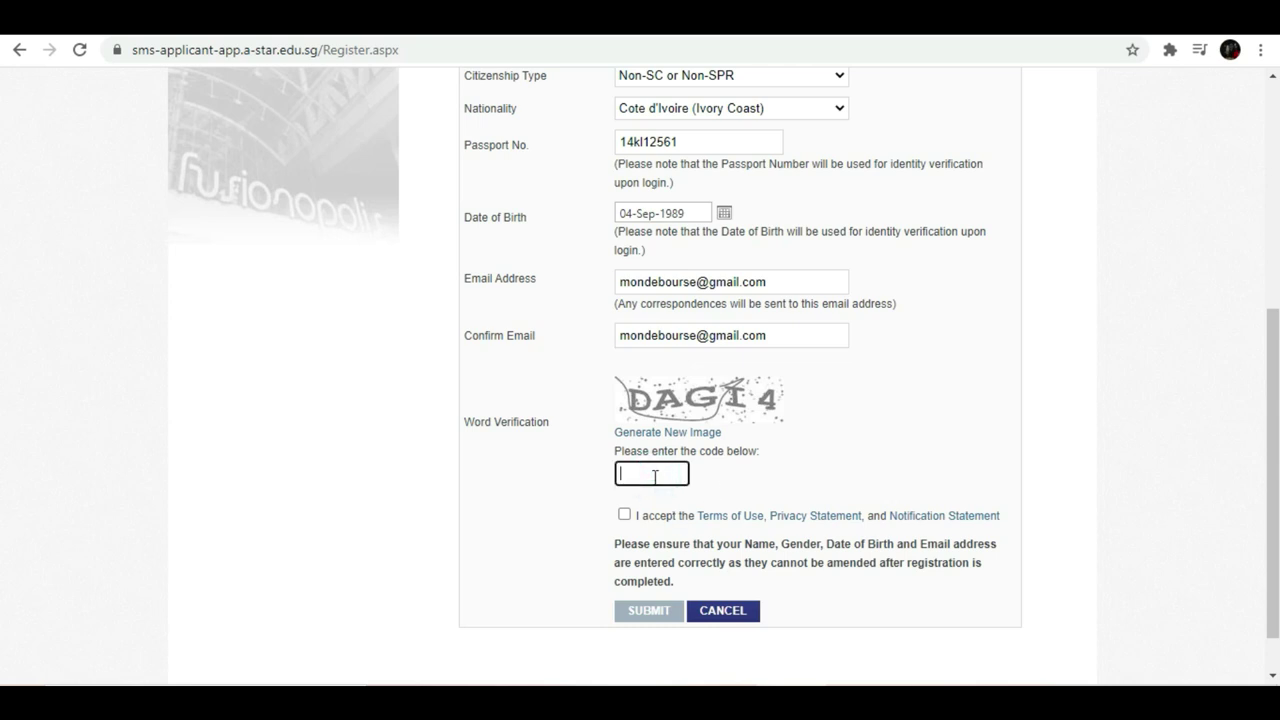
{"action": "type", "text": "DAGI4"}
{"action": "left_click", "coordinate": [651, 474]}
{"action": "left_click", "coordinate": [651, 474]}
{"action": "mouse_move", "coordinate": [1023, 629]}
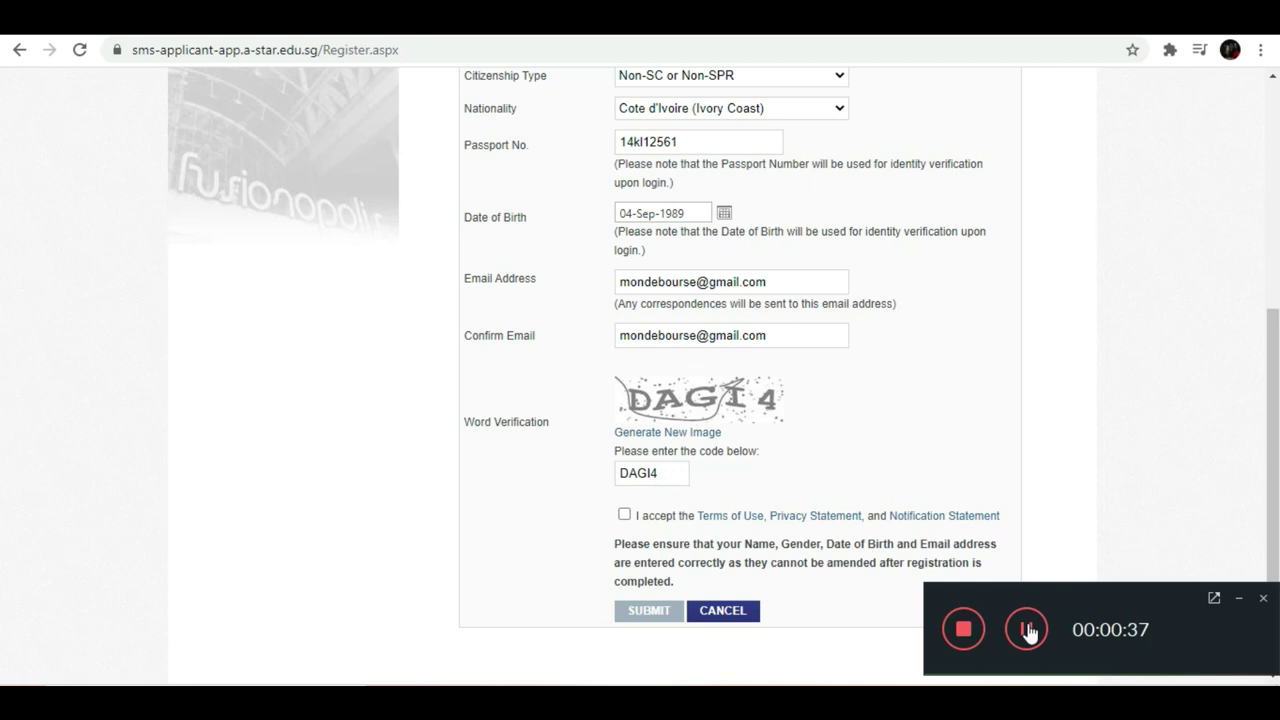
{"action": "left_click", "coordinate": [1240, 601]}
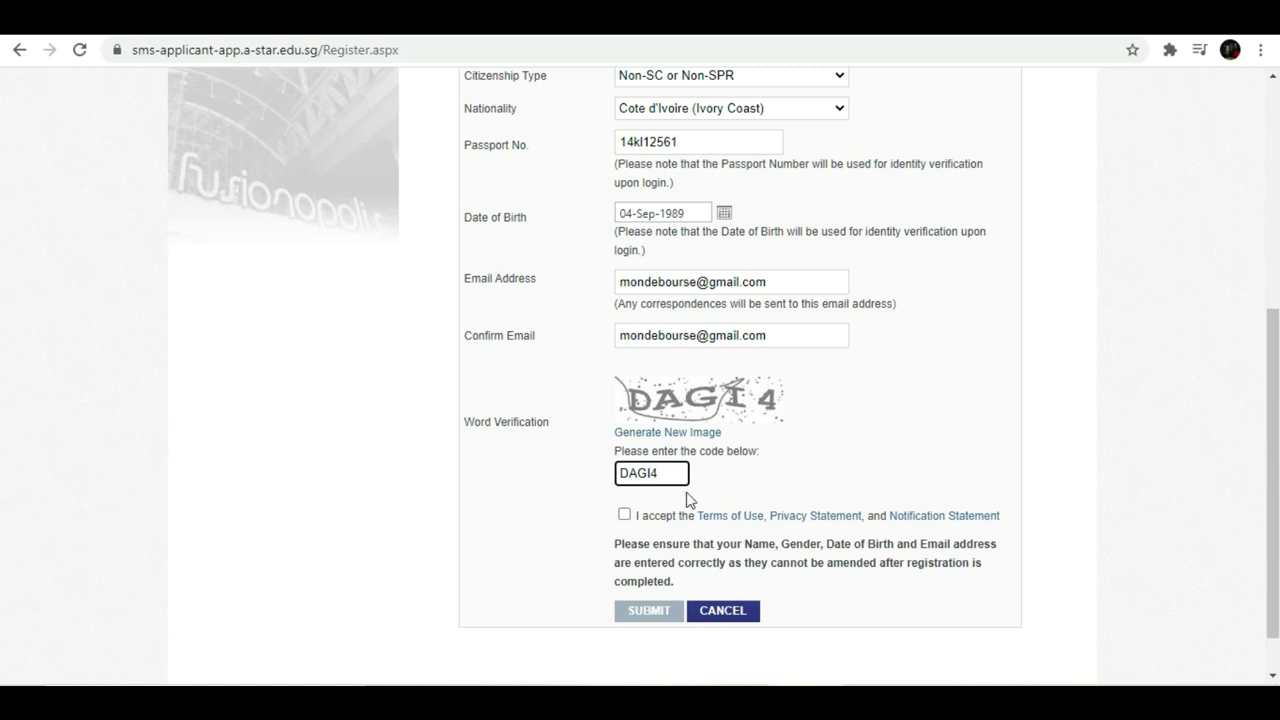
{"action": "left_click", "coordinate": [624, 514]}
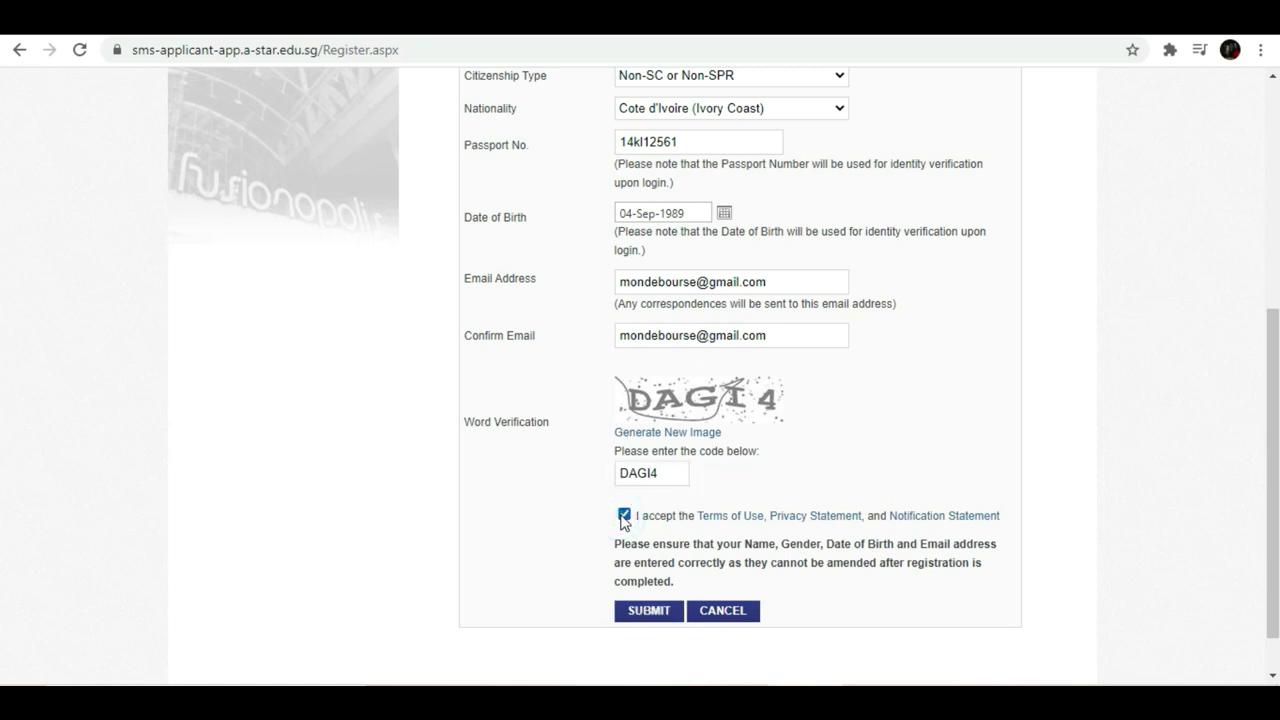
{"action": "left_click", "coordinate": [665, 612]}
{"action": "left_click", "coordinate": [656, 614]}
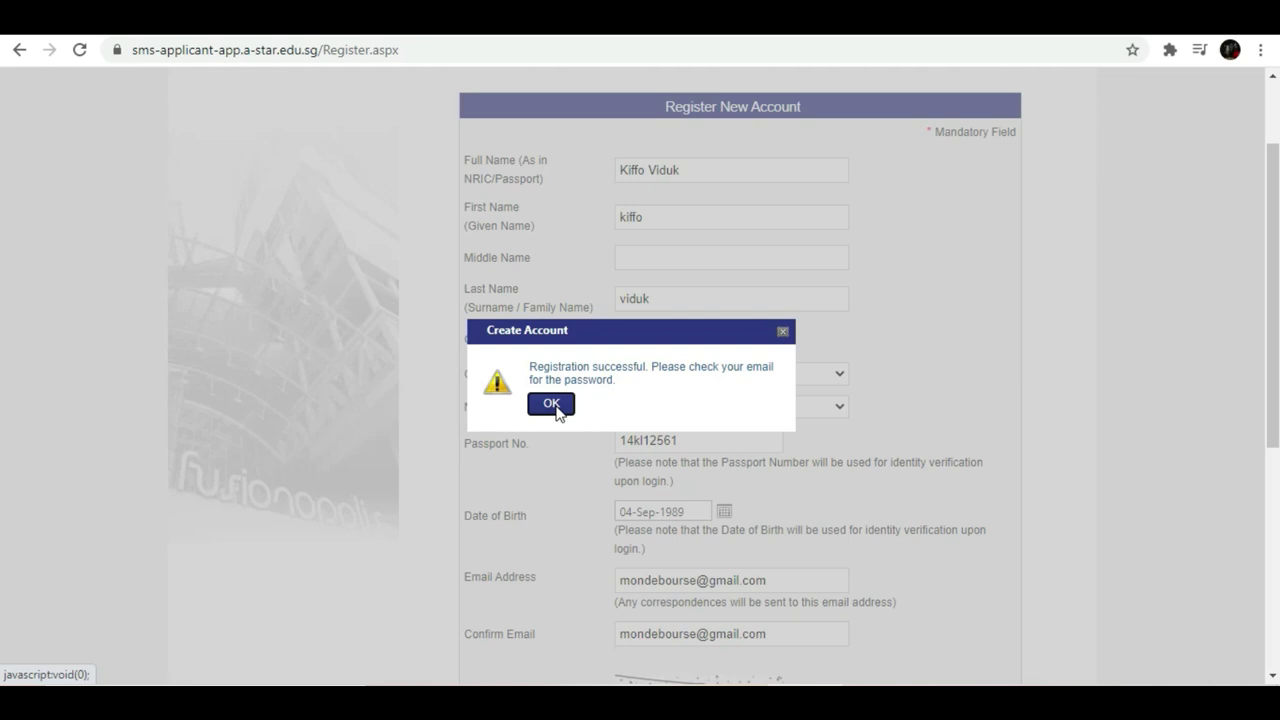
- Acknowledge the Registration successful message and close Chrome's restore-pages prompt
{"action": "left_click", "coordinate": [556, 408]}
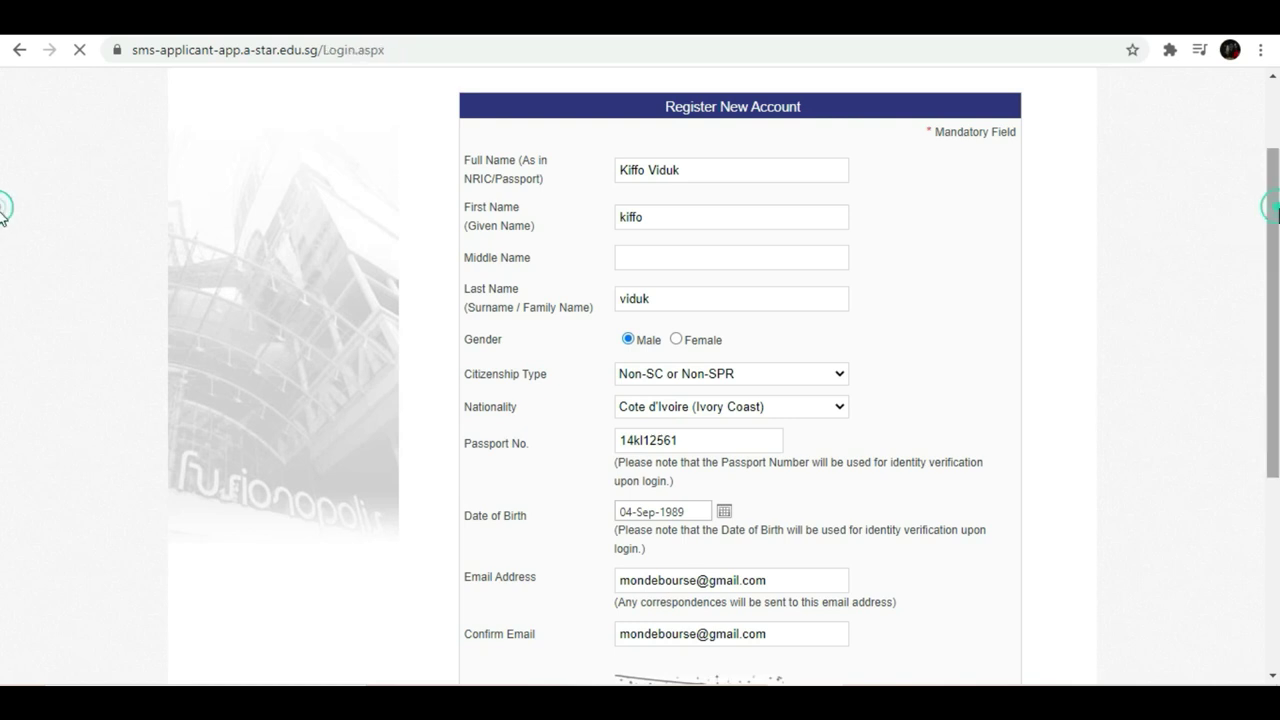
{"action": "scroll", "coordinate": [2, 362], "scroll_direction": "down", "scroll_amount": 3}
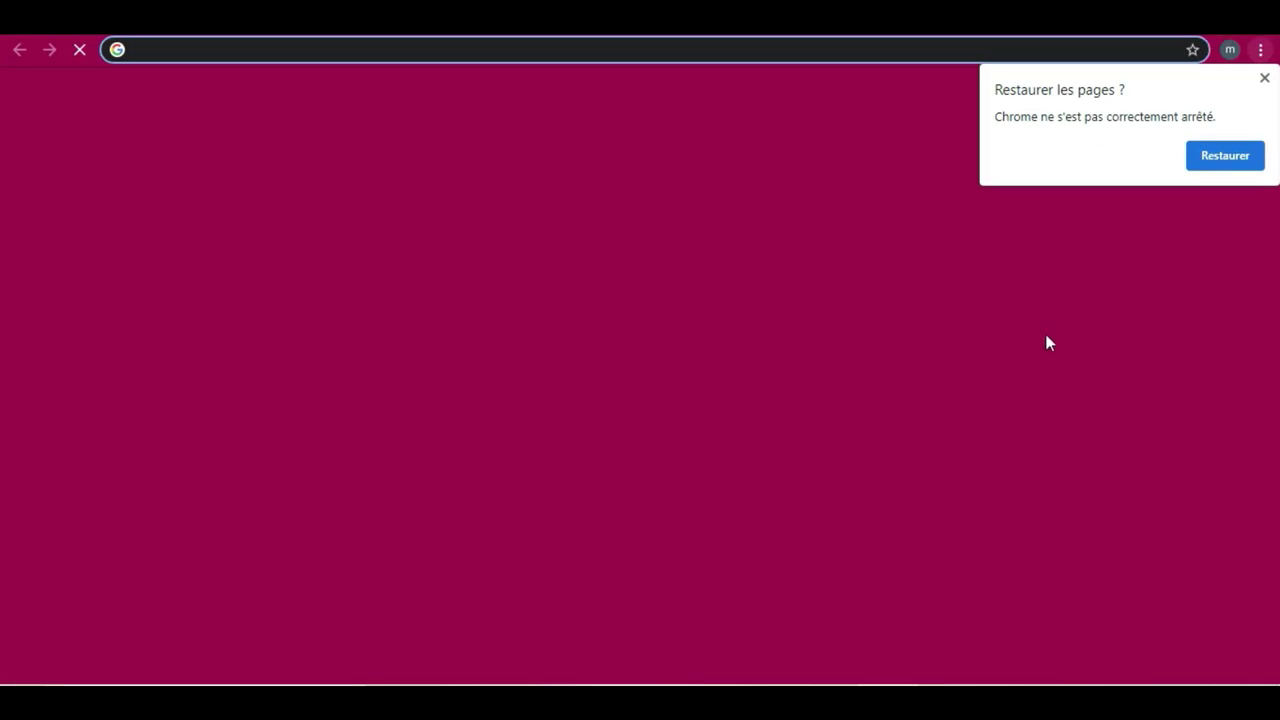
{"action": "left_click", "coordinate": [1264, 79]}
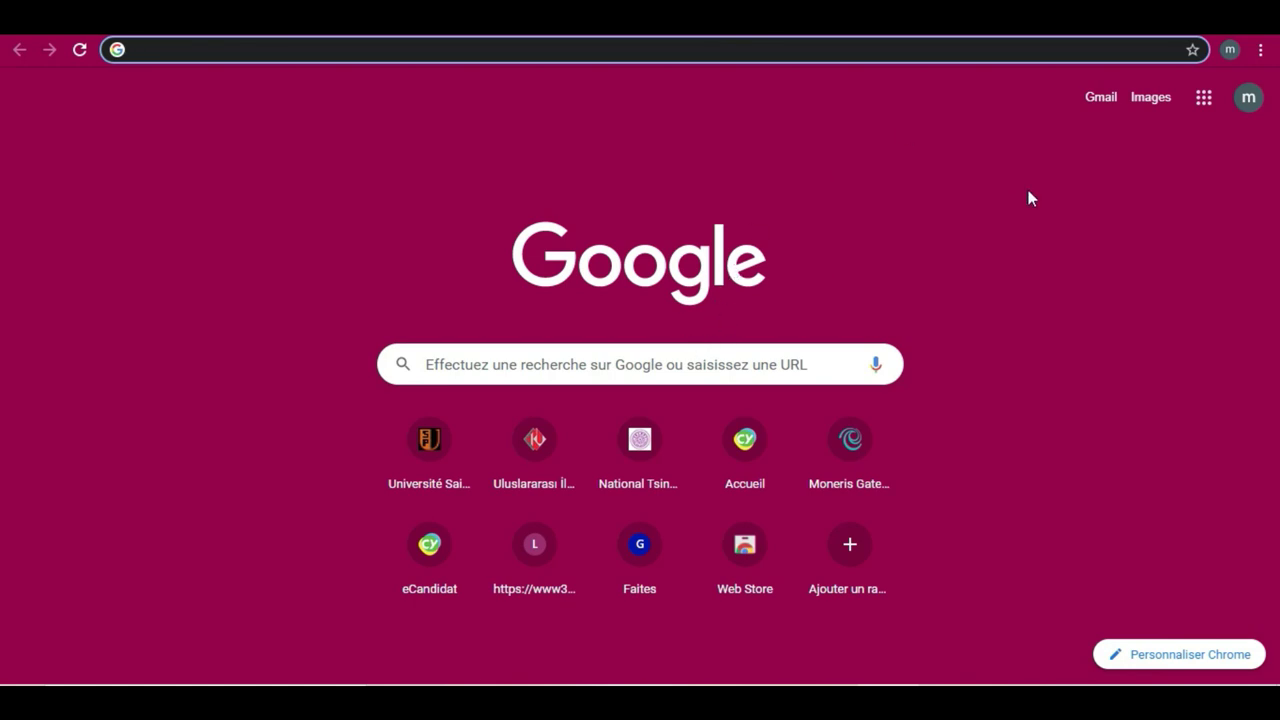
- Go to the Gmail inbox from the Google start page
{"action": "left_click", "coordinate": [1101, 100]}
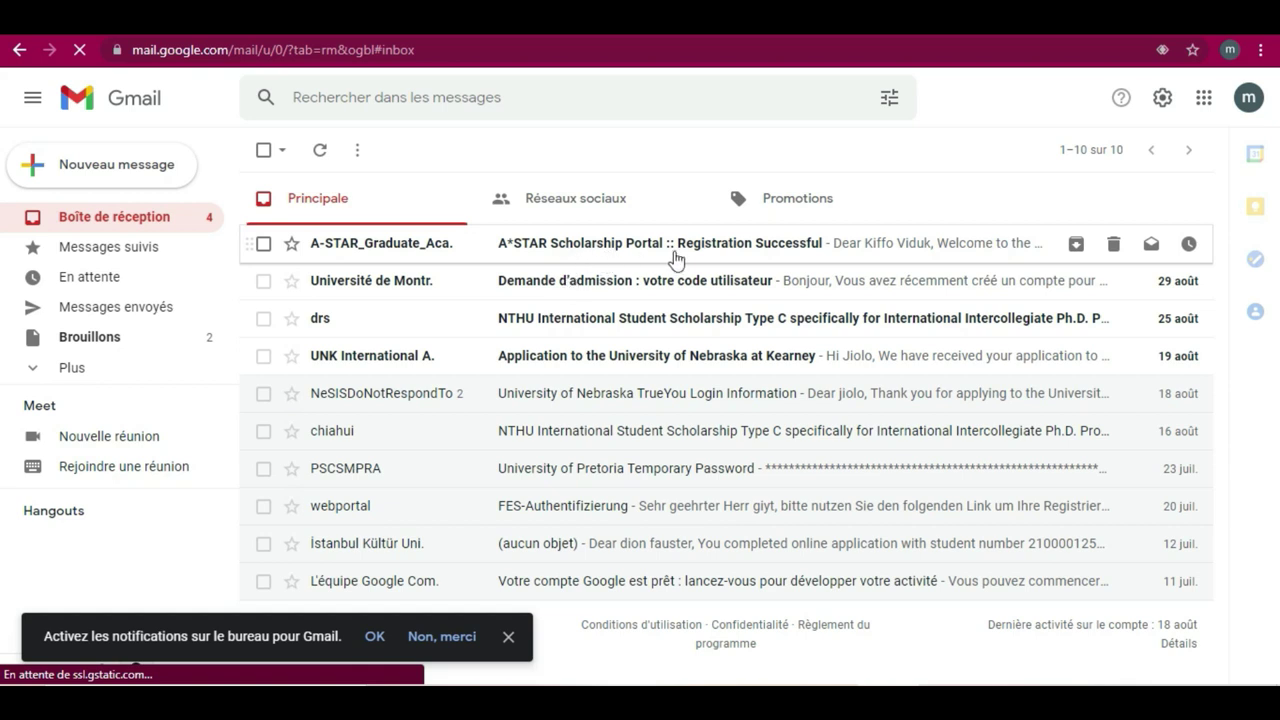
- Open the A*STAR 'Registration Successful' email, highlight the Login ID and Password, then follow its login link
{"action": "left_click", "coordinate": [612, 259]}
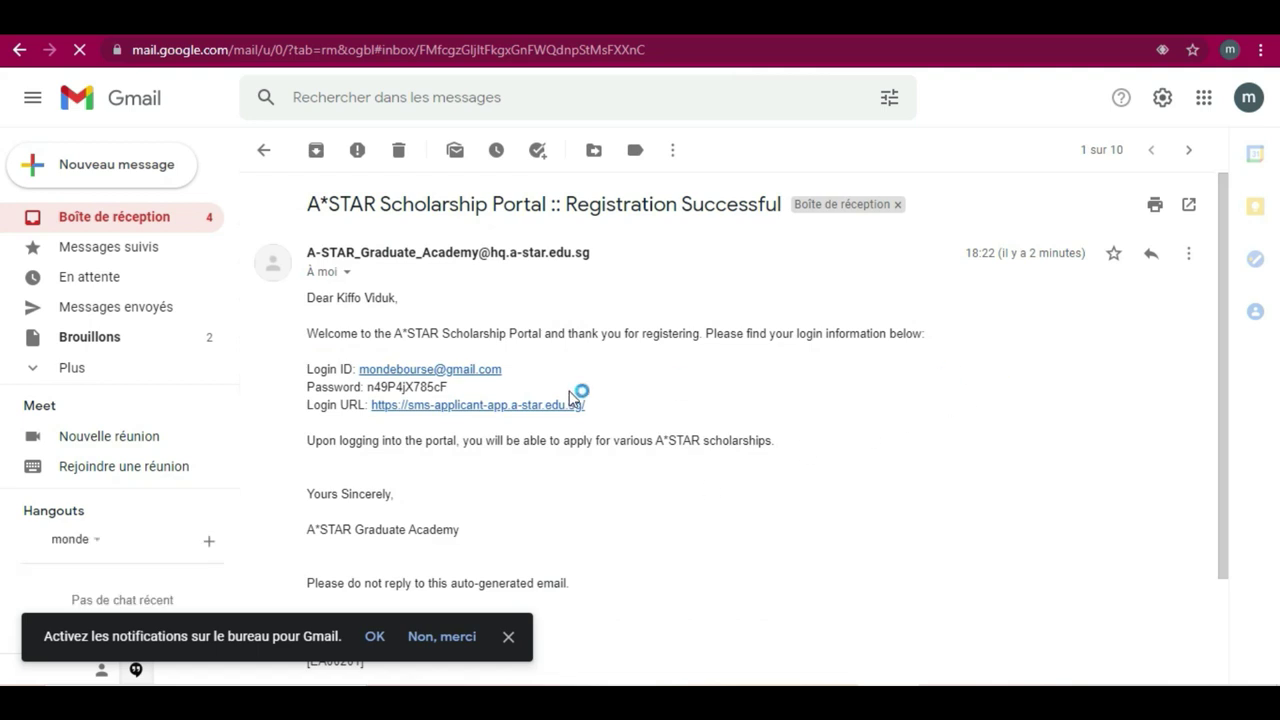
{"action": "left_click", "coordinate": [303, 368]}
{"action": "left_click_drag", "start_coordinate": [323, 375], "coordinate": [457, 387]}
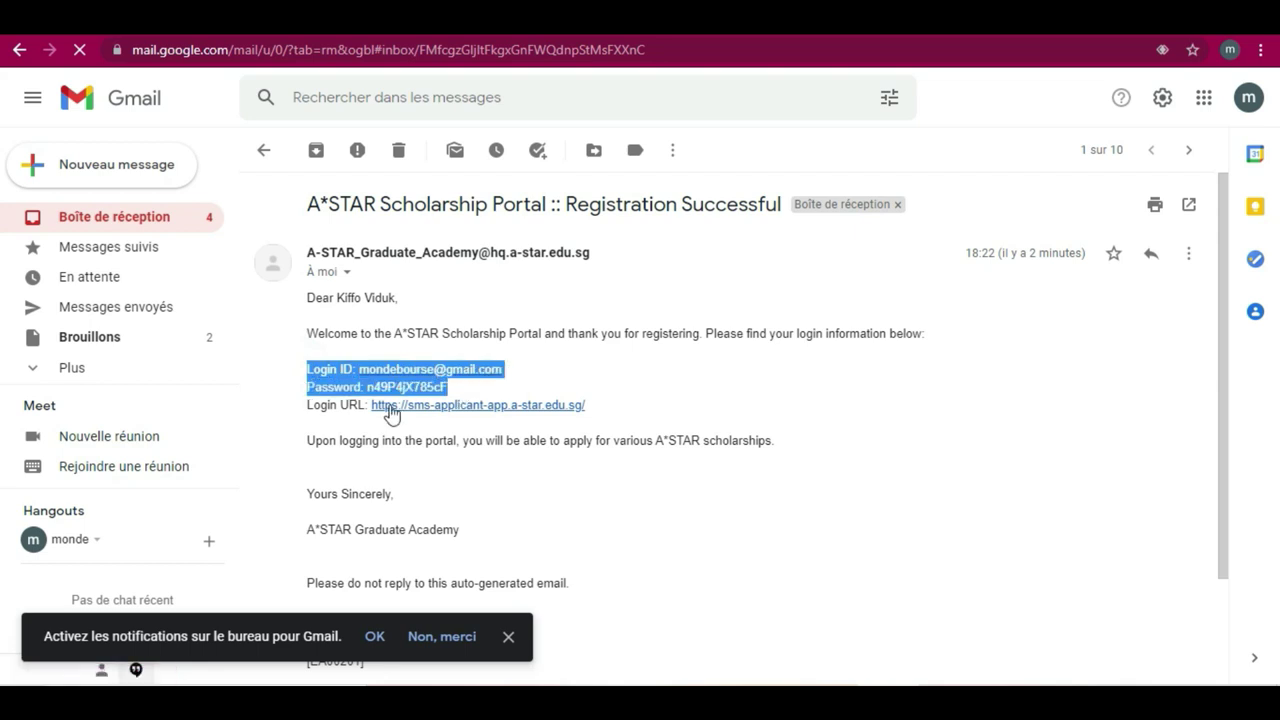
{"action": "left_click", "coordinate": [287, 403]}
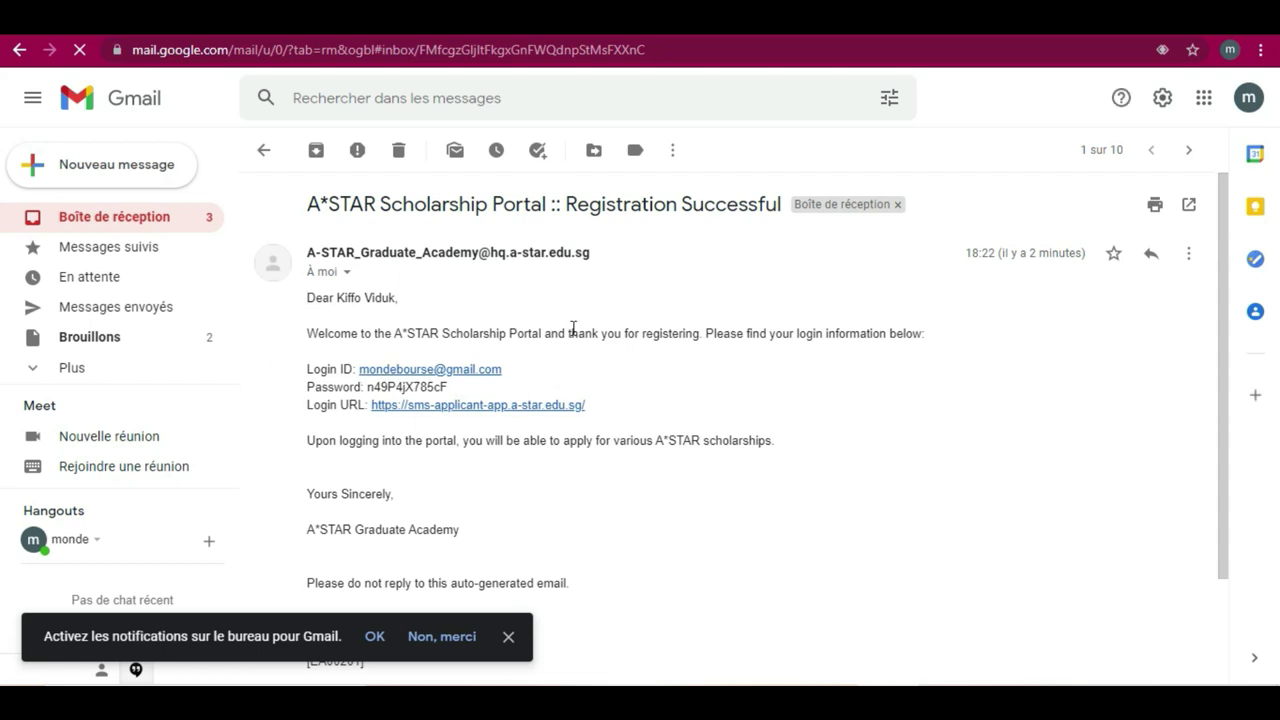
{"action": "left_click", "coordinate": [531, 413]}
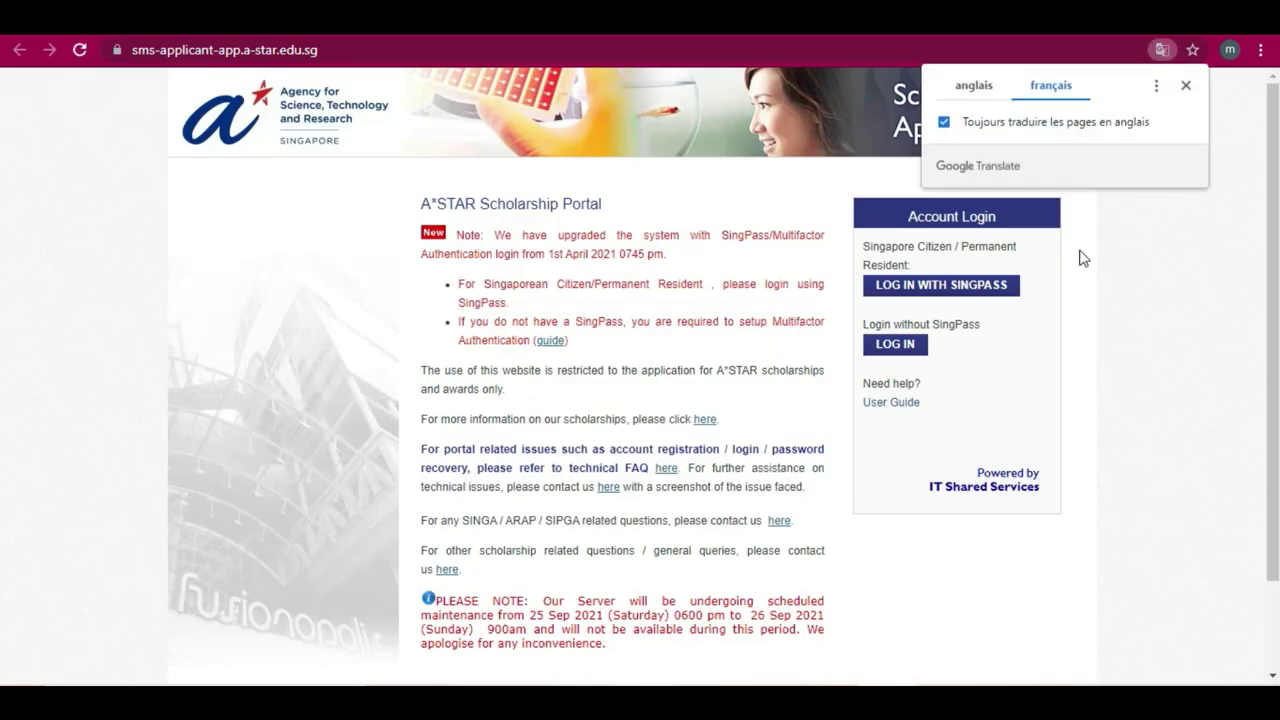
- Dismiss the Google Translate prompt on the reopened A*STAR portal page
{"action": "left_click", "coordinate": [1186, 87]}
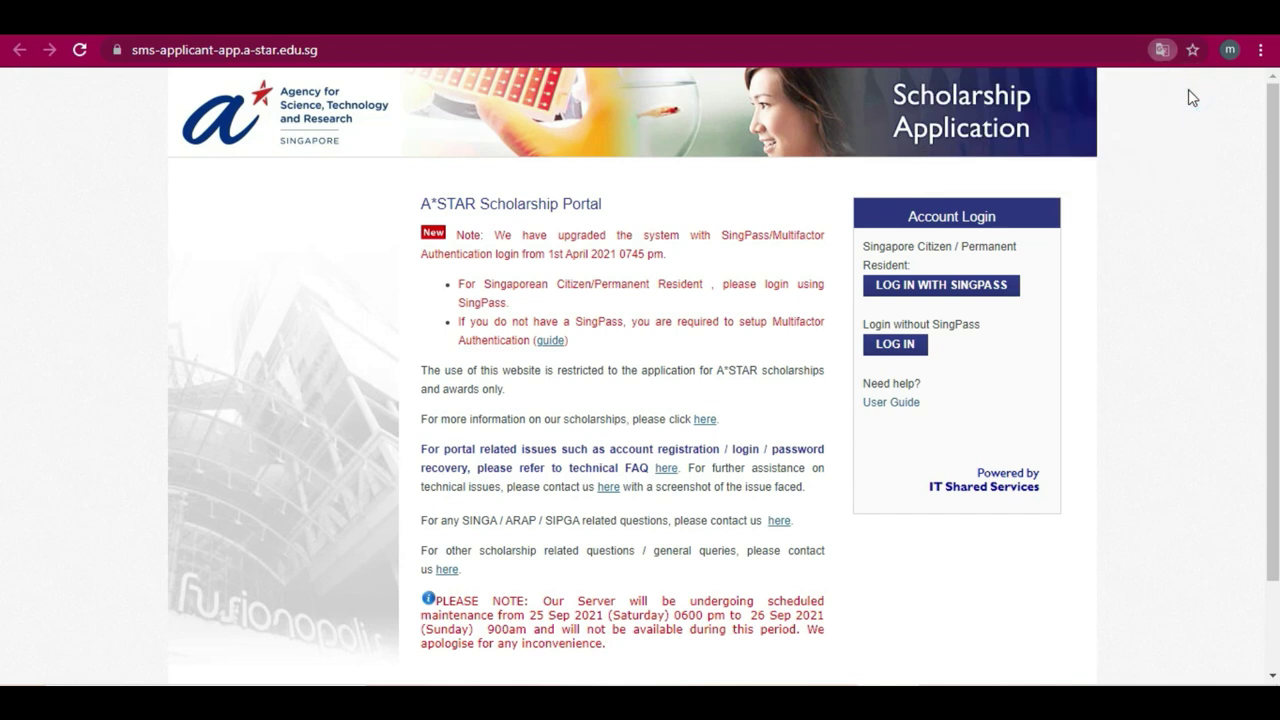